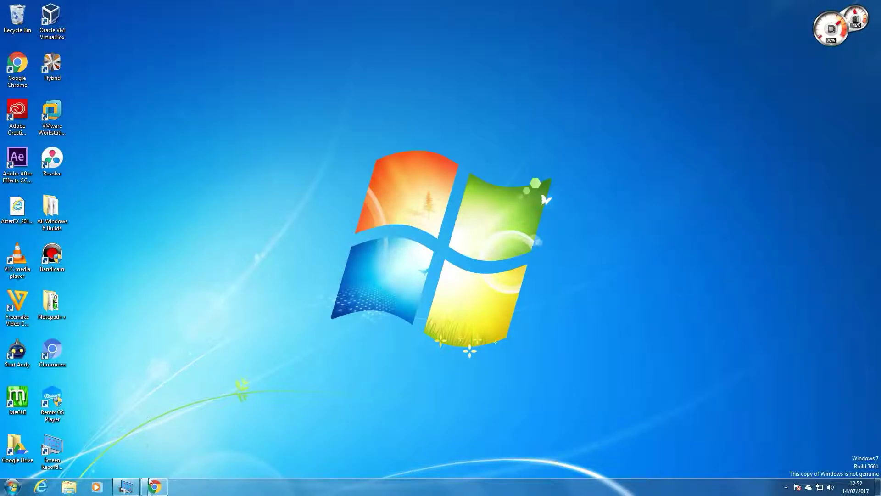
Restore Chrome from the taskbar, then minimize it to show the desktop
left_click(154, 487)
scroll(173, 235, "down", 2)
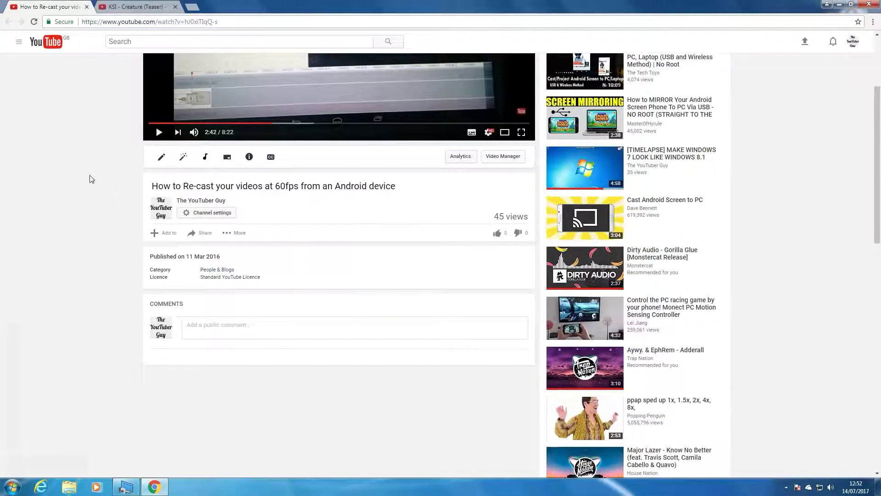
scroll(89, 178, "up", 2)
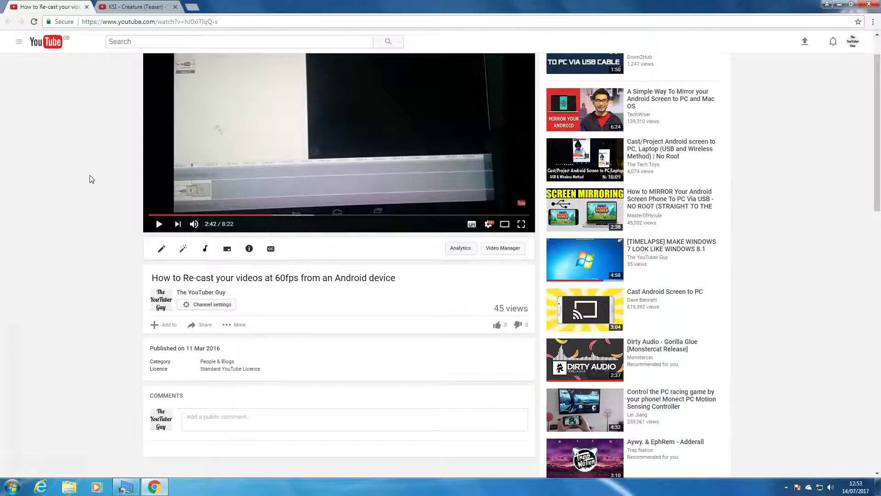
left_click(828, 5)
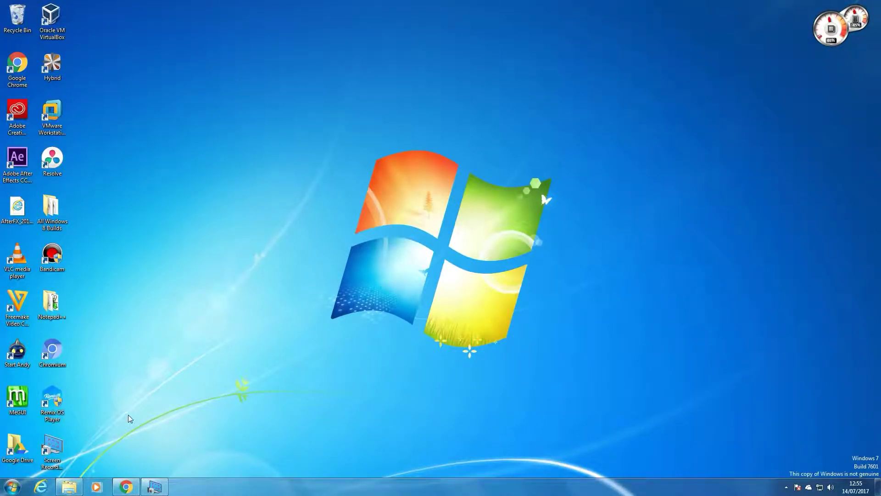
Confirm the KSI teaser plays at 720p and 30fps via Quality settings and Stats for nerds
left_click(126, 487)
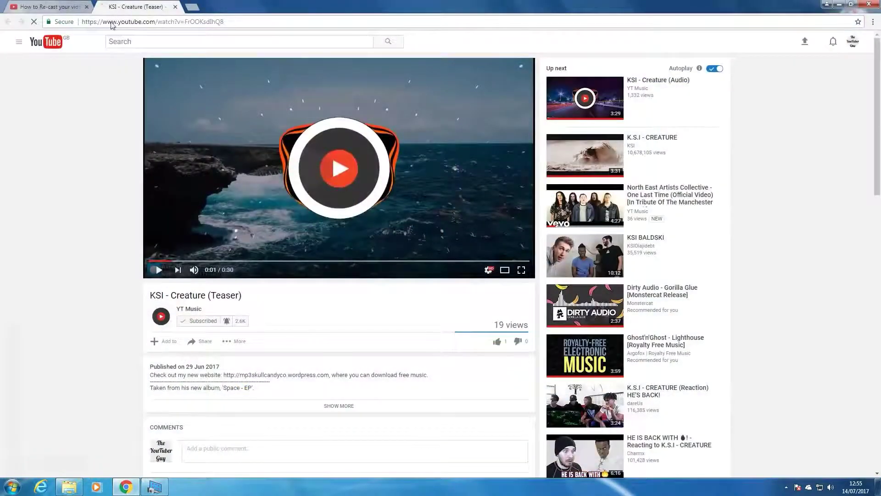
scroll(310, 164, "down", 2)
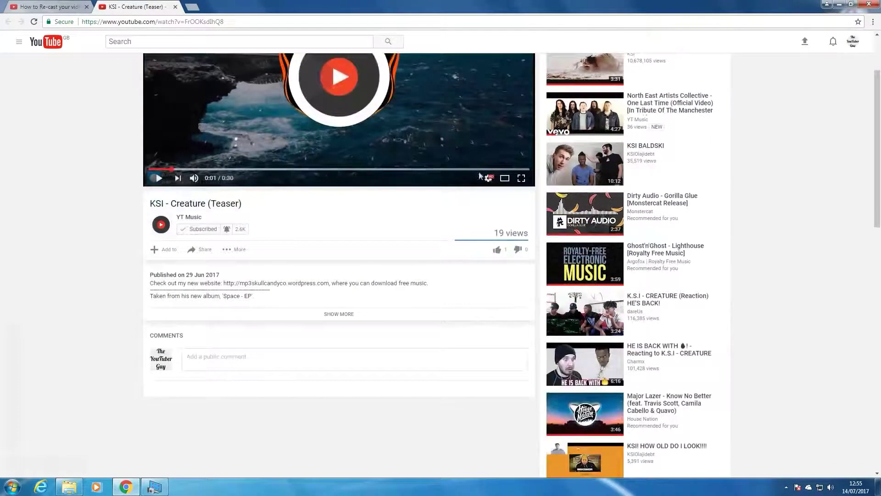
left_click(488, 178)
left_click(496, 158)
scroll(489, 159, "up", 2)
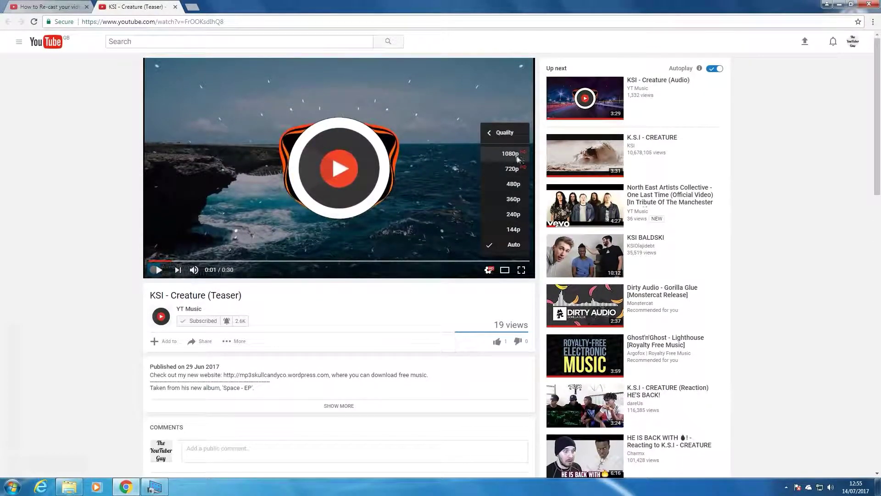
right_click(295, 141)
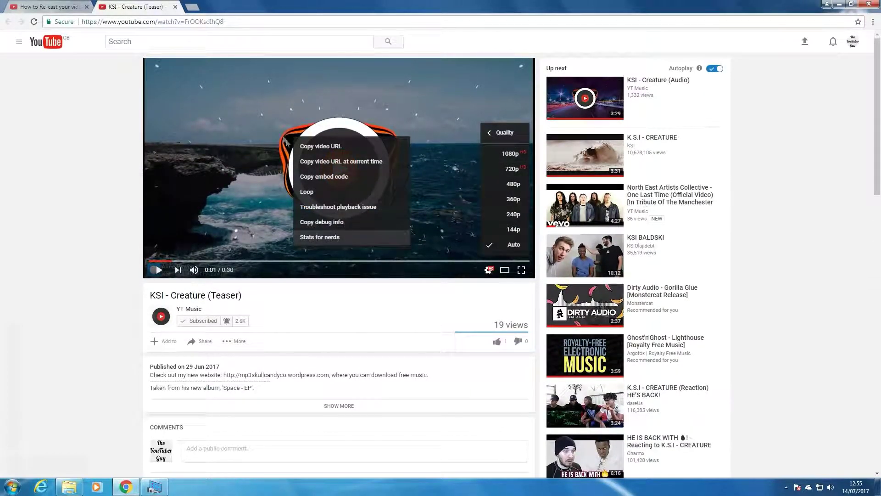
left_click(307, 241)
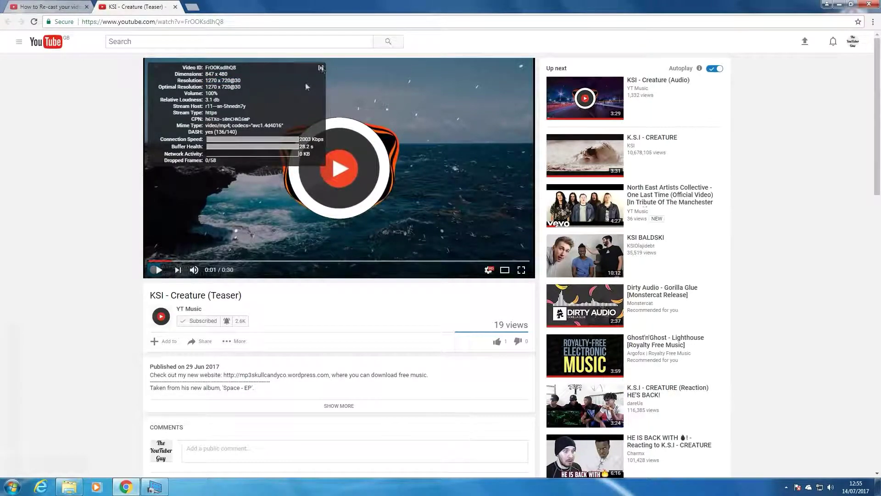
left_click(321, 68)
Play the KSI teaser, mute it, and pause it
left_click(220, 170)
scroll(220, 170, "down", 2)
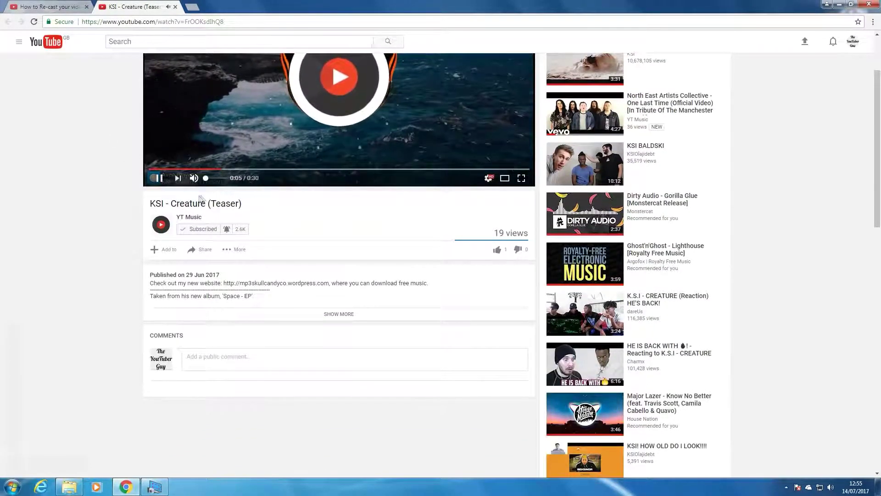
left_click(194, 178)
left_click(159, 177)
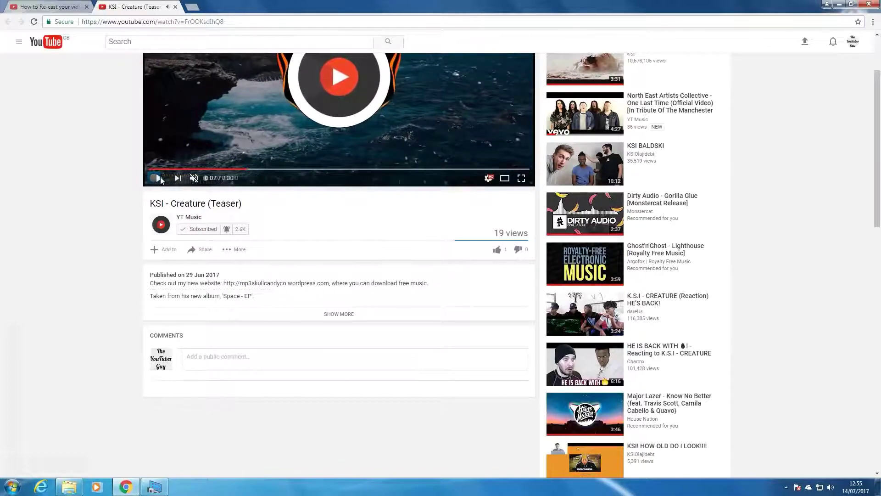
scroll(161, 177, "up", 3)
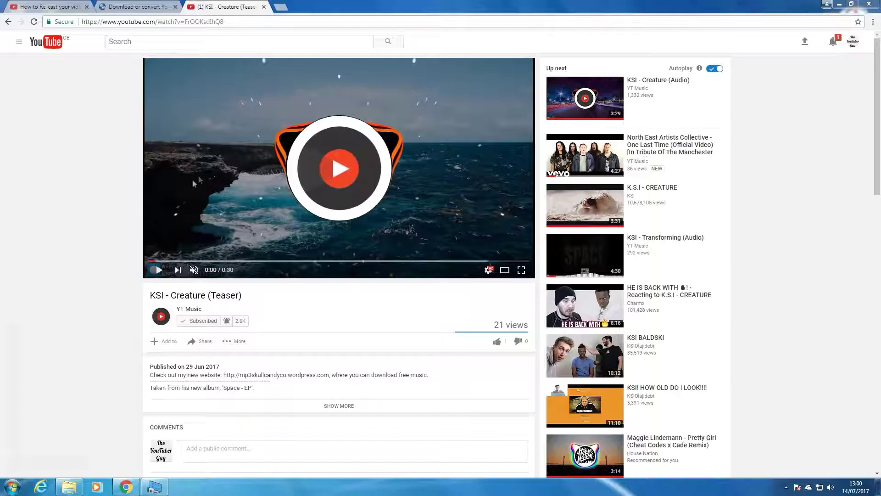
Copy the video URL, open a new tab, and go to the Telechargerunevideo tab
left_click(254, 22)
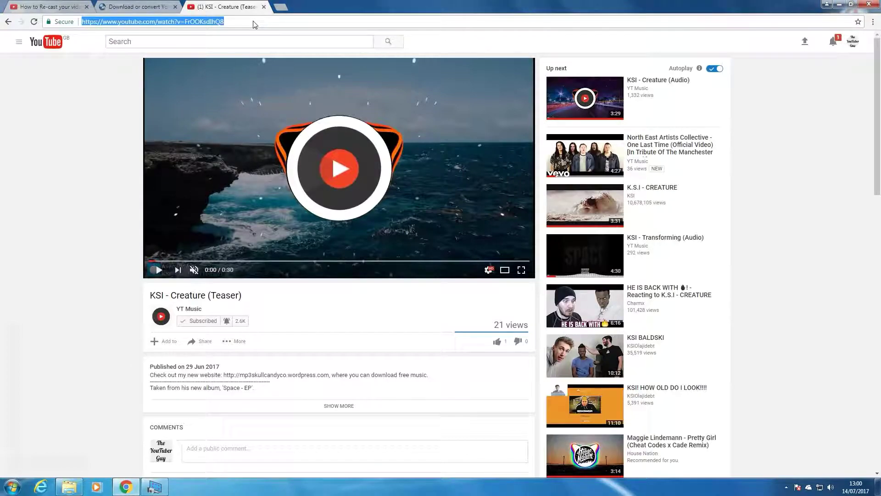
left_click(72, 200)
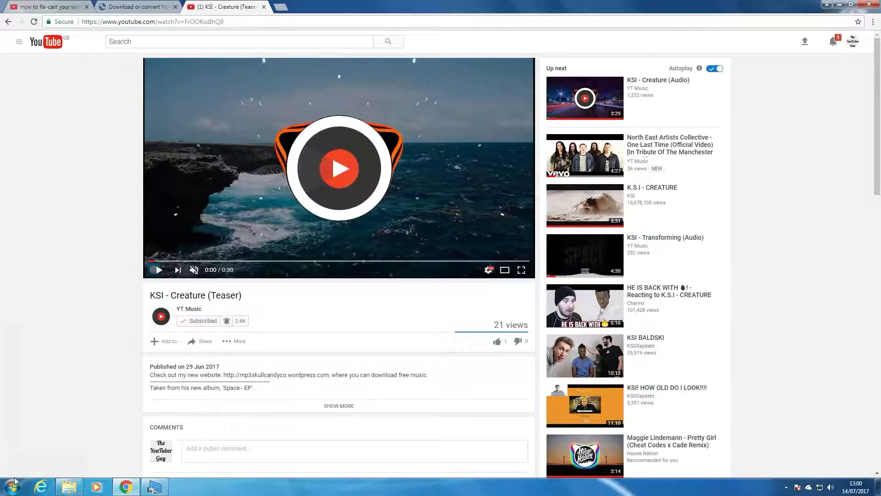
key("ctrl+t")
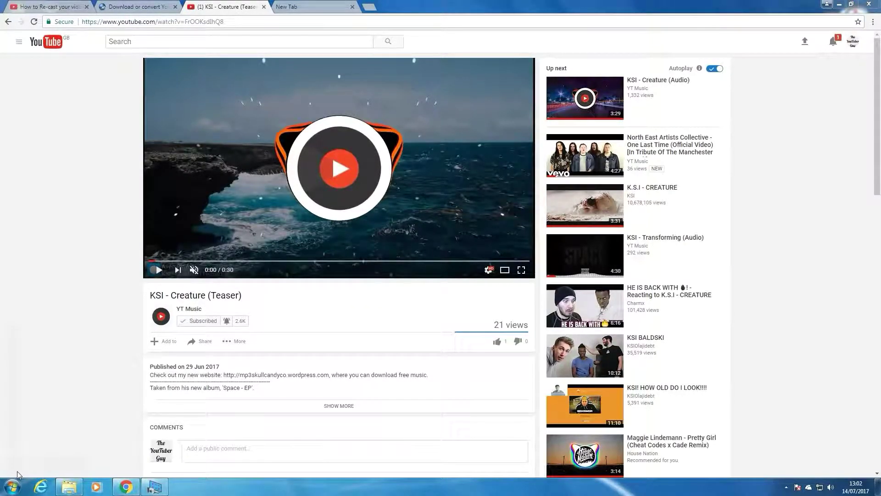
left_click(138, 6)
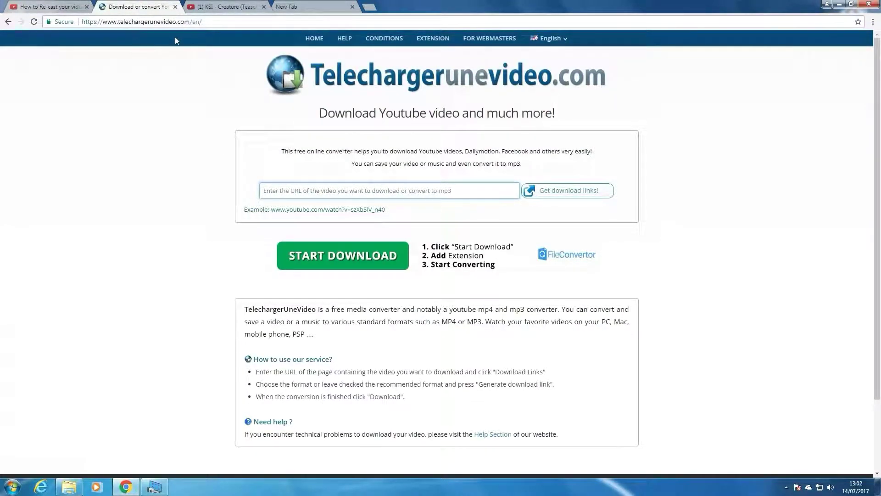
Paste the KSI teaser URL and fetch its available download formats
type("https://www.youtube.com/watch?v=FrOOKsdIhQ8")
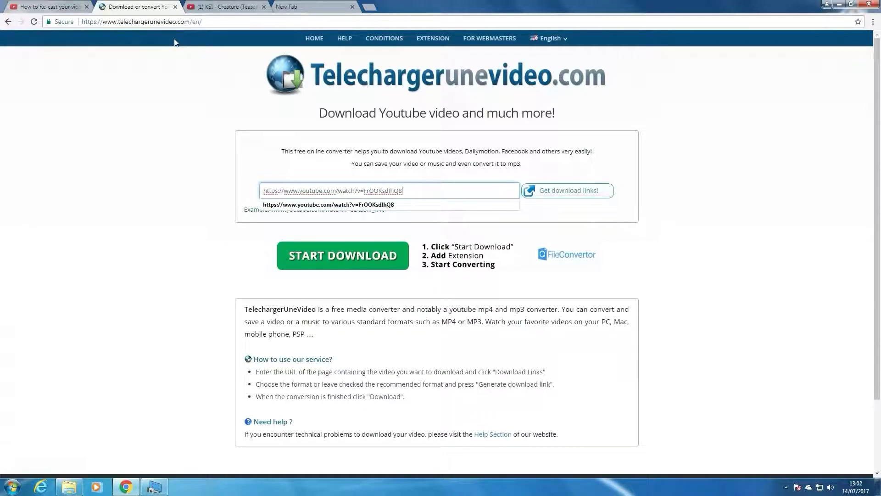
left_click(413, 205)
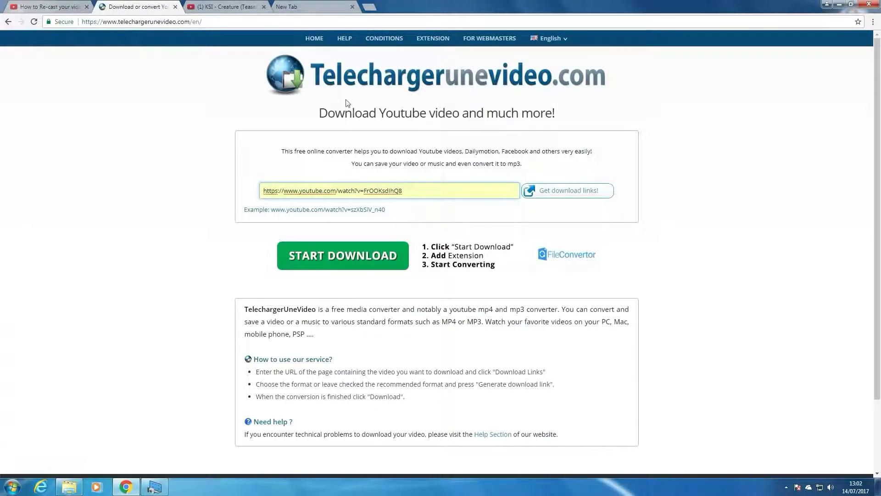
left_click(558, 191)
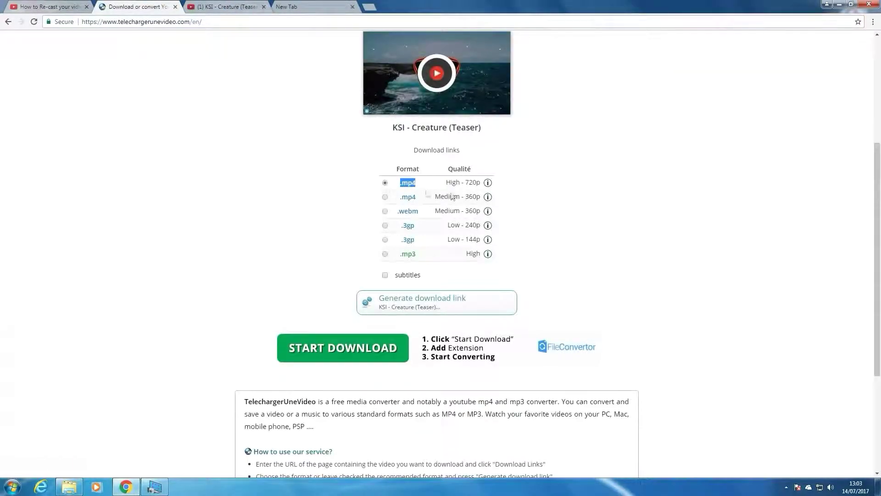
left_click(454, 194)
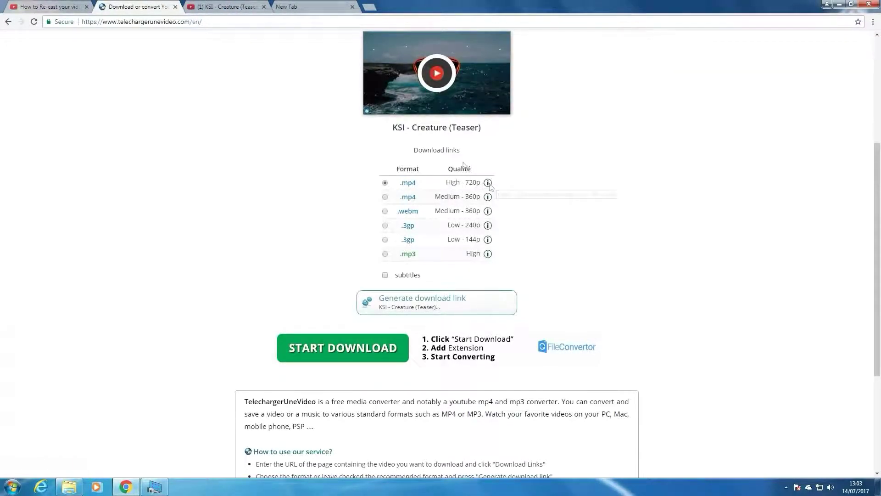
Recheck the YouTube quality options, then generate the .mp4 High 720p download link
left_click(228, 7)
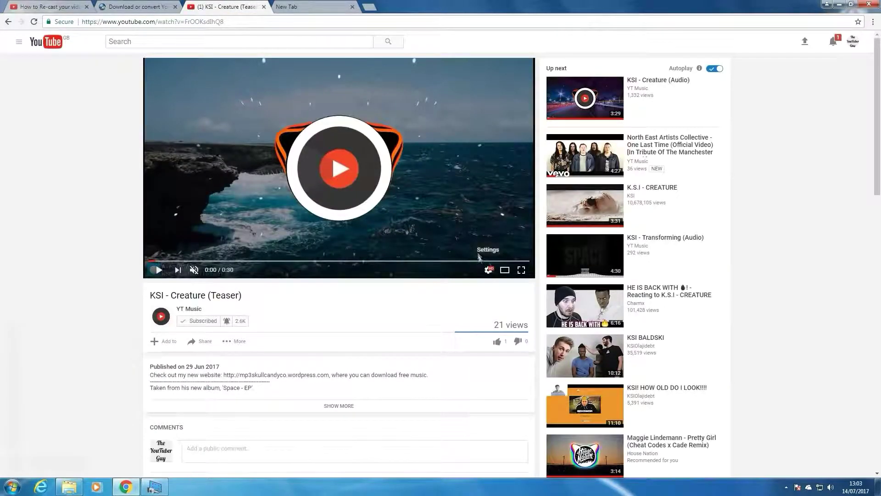
left_click(489, 270)
left_click(482, 235)
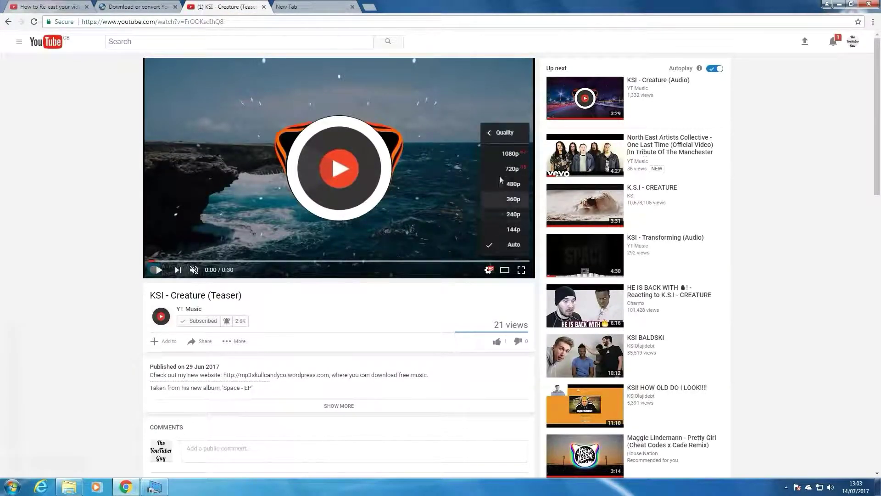
left_click(156, 7)
scroll(335, 279, "down", 1)
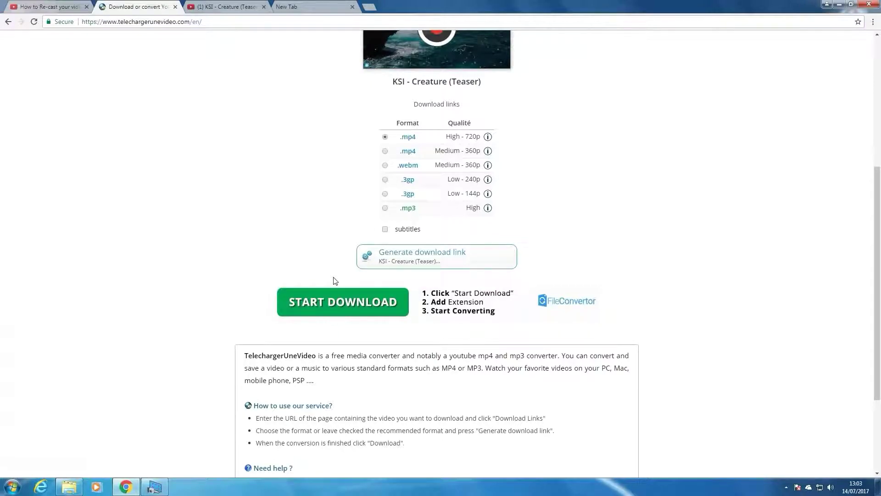
left_click(423, 265)
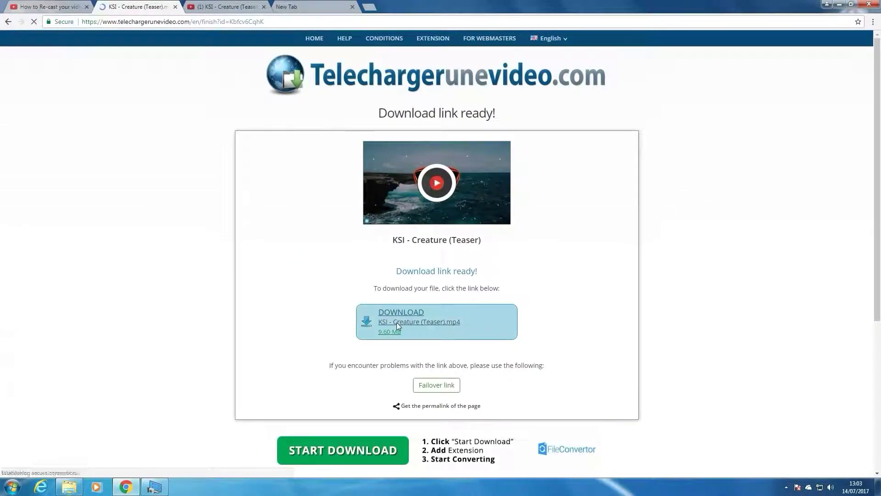
Save KSI - Creature (Teaser).mp4 into Downloads, then close the Telecharger and YouTube tabs
right_click(396, 322)
left_click(417, 363)
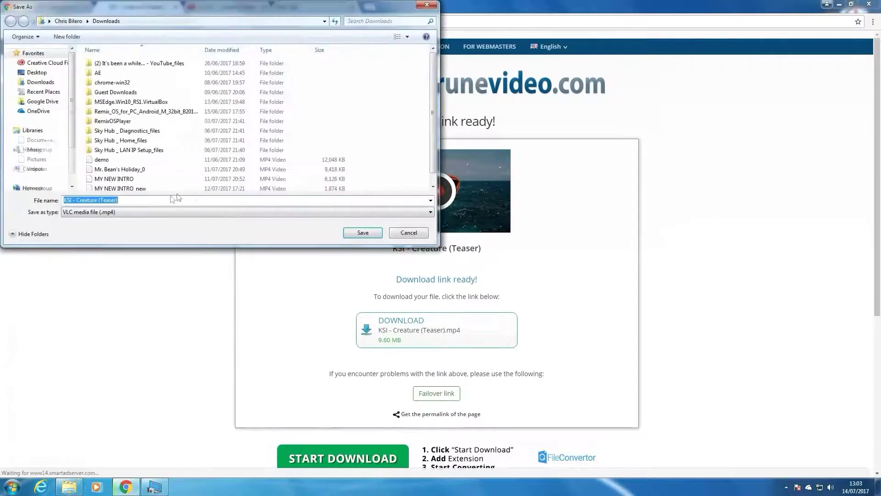
left_click(362, 233)
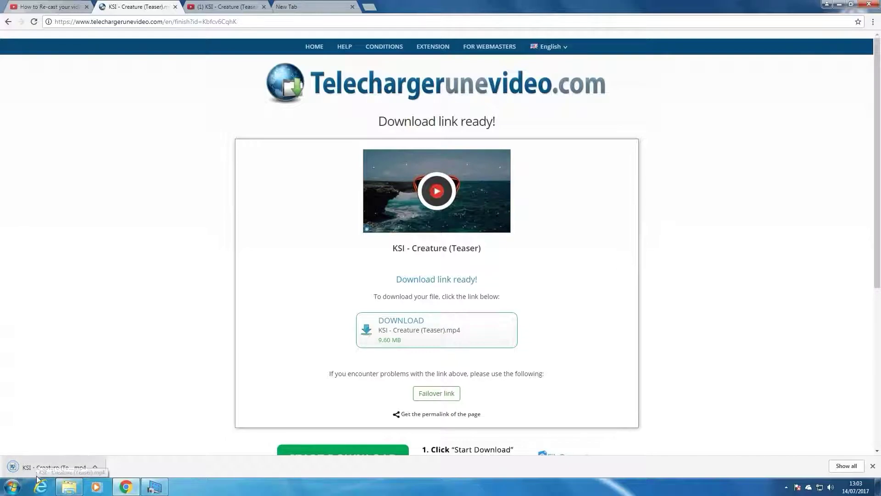
left_click(175, 6)
left_click(175, 7)
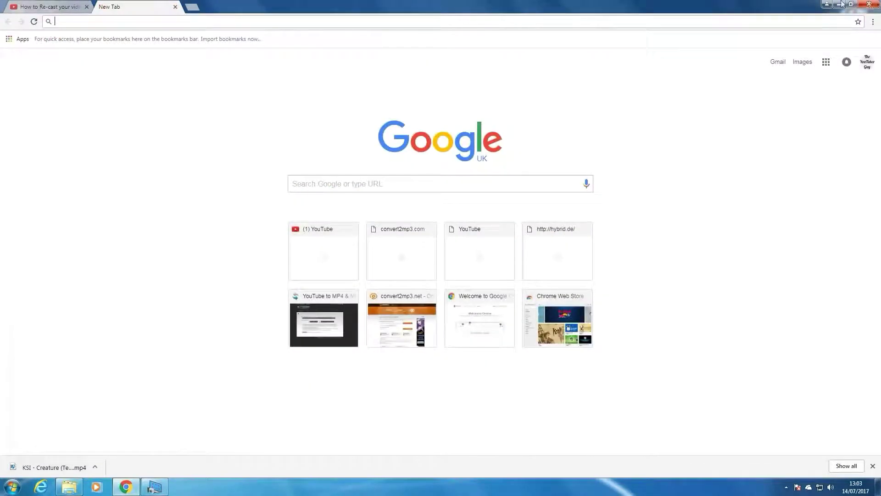
Minimize Chrome and launch Hybrid from its desktop shortcut, waiting for the splash screen
left_click(841, 5)
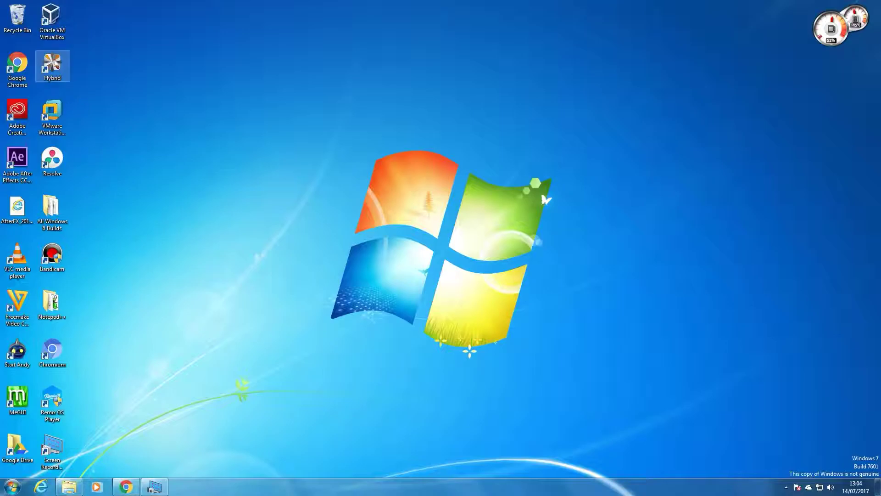
left_click(52, 65)
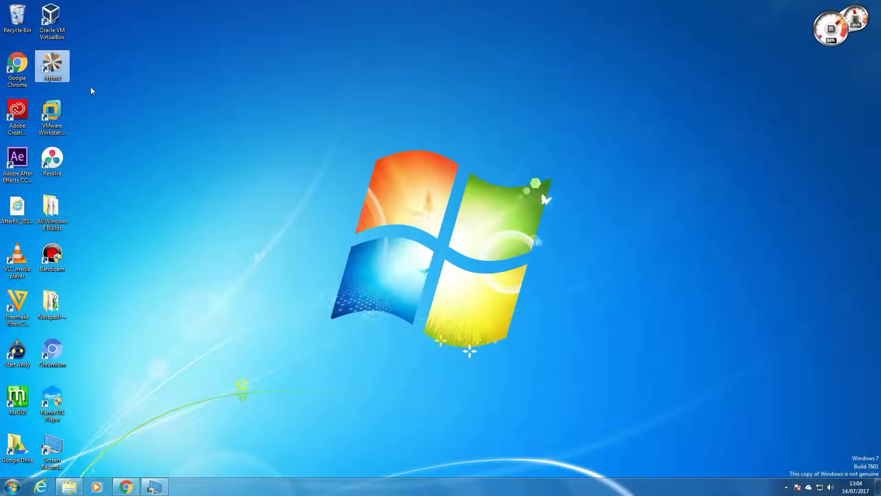
left_click(68, 76)
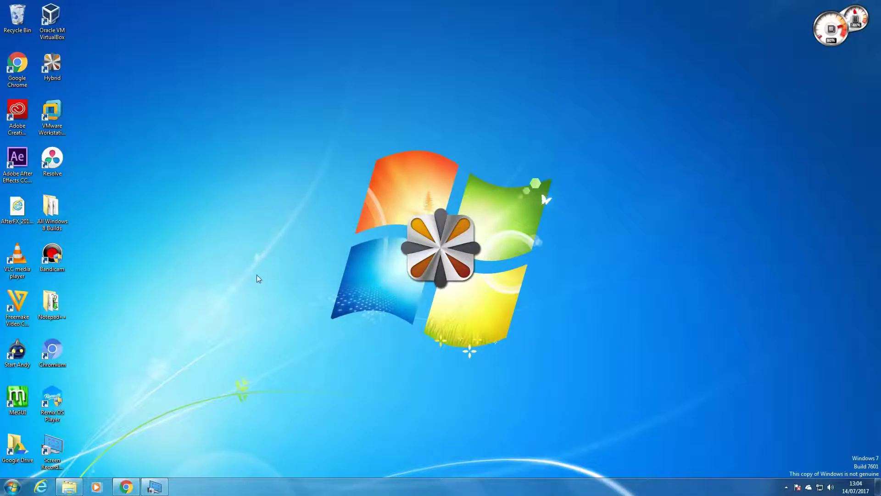
mouse_move(258, 234)
left_mouse_down()
mouse_move(315, 120)
mouse_move(237, 315)
left_mouse_up()
left_click(69, 486)
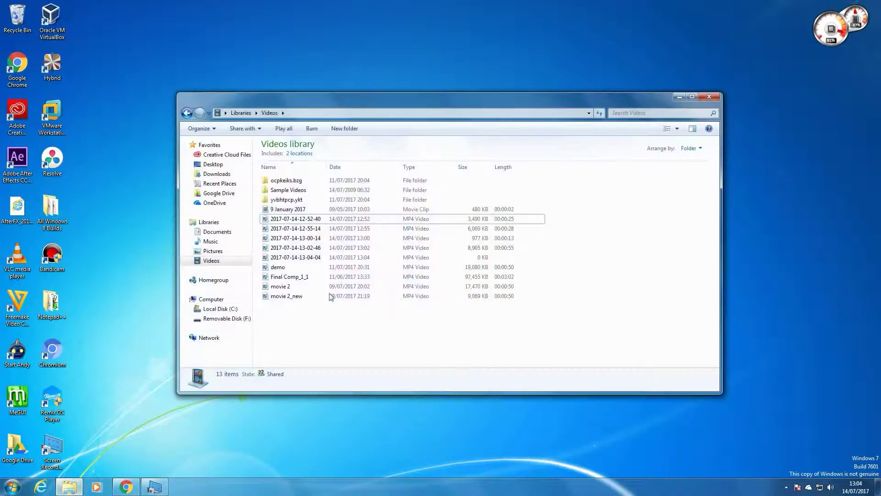
left_click(328, 248)
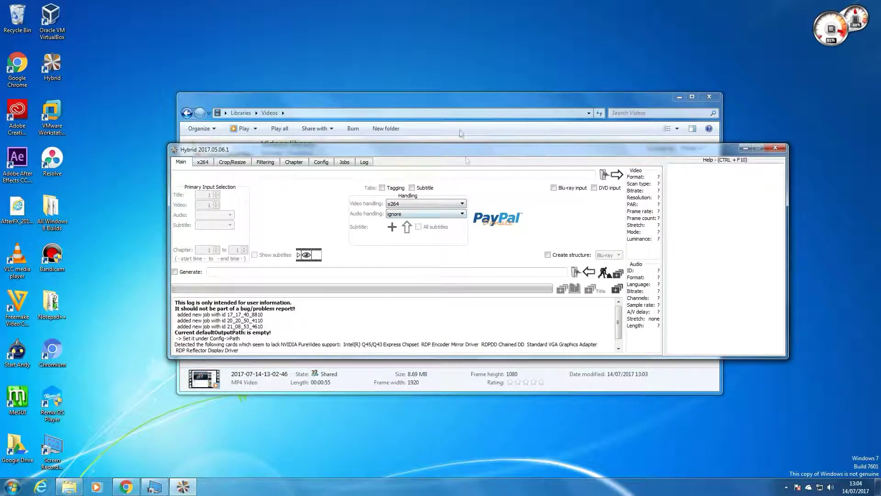
left_click(460, 133)
left_click(303, 239)
Read the clip's frame rate under Properties > Details, cancel, and close Explorer
right_click(305, 242)
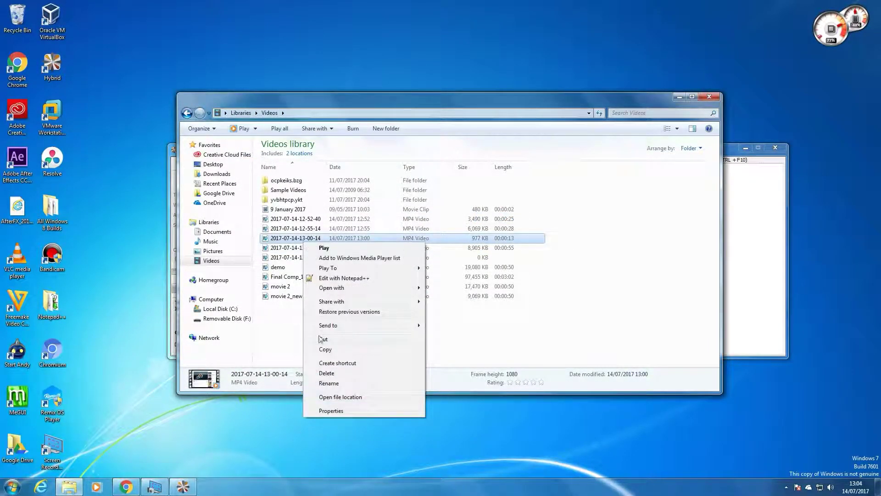
left_click(339, 411)
left_click(365, 262)
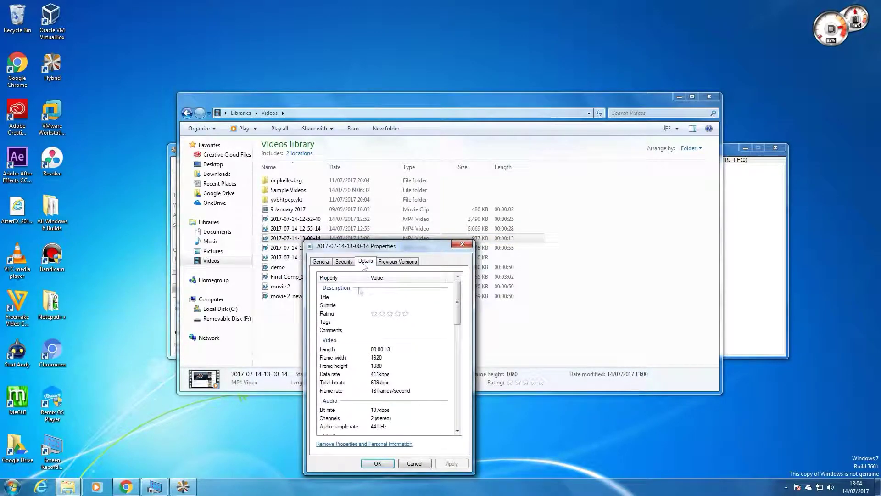
left_click(380, 391)
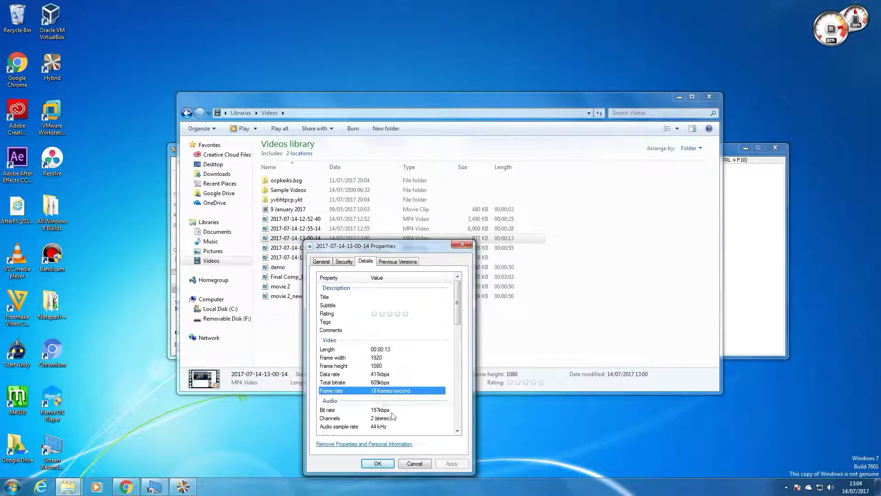
left_click(412, 467)
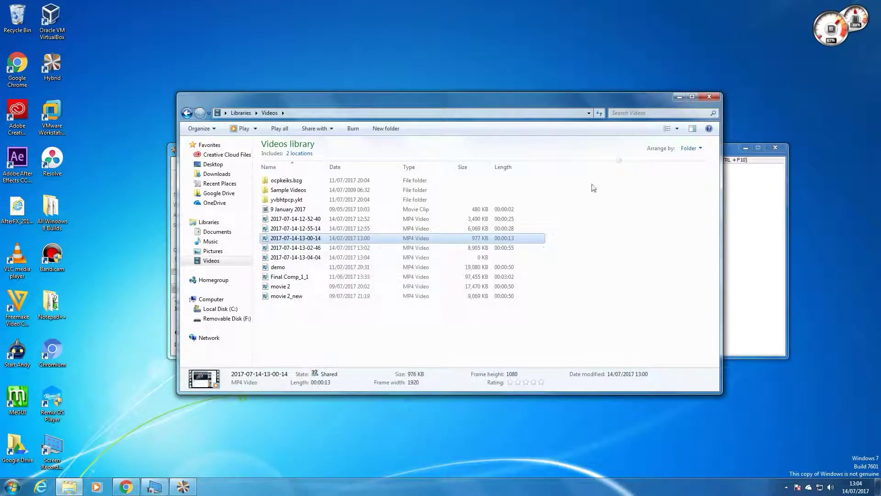
left_click(709, 99)
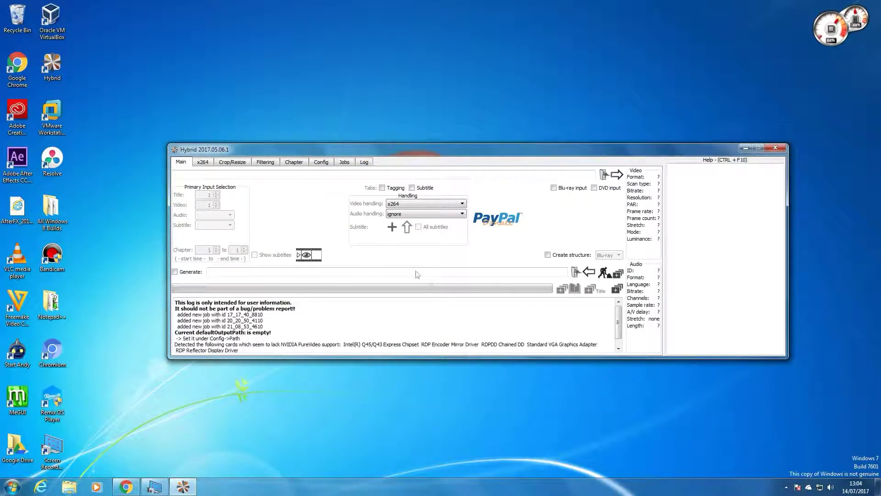
scroll(455, 317, "down", 1)
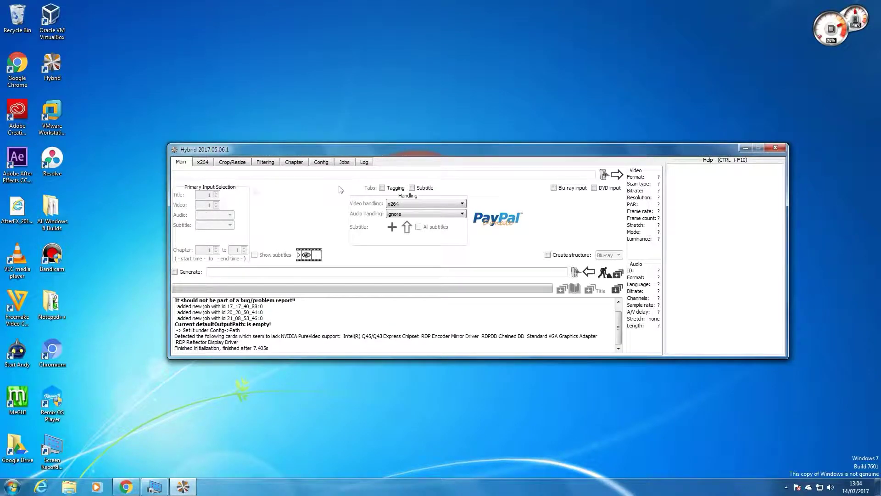
Open KSI - Creature (Teaser).mp4 from Downloads as Hybrid's input file
left_click(604, 174)
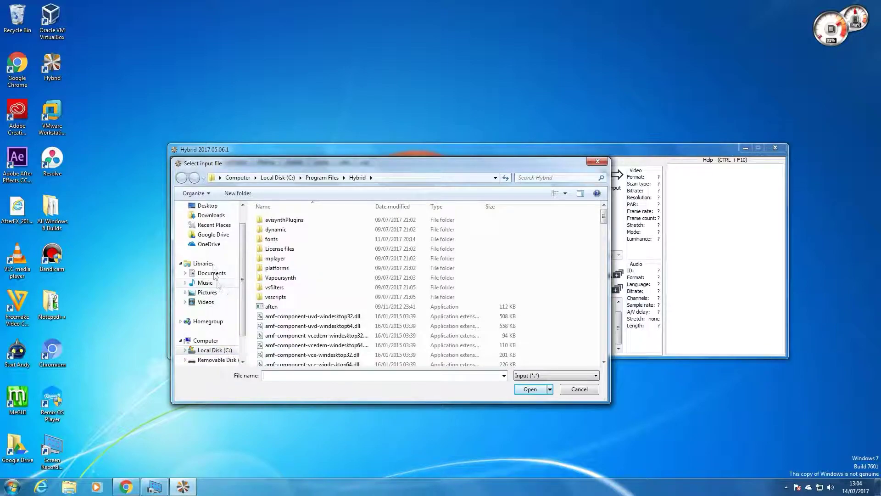
left_click(212, 214)
left_click(450, 326)
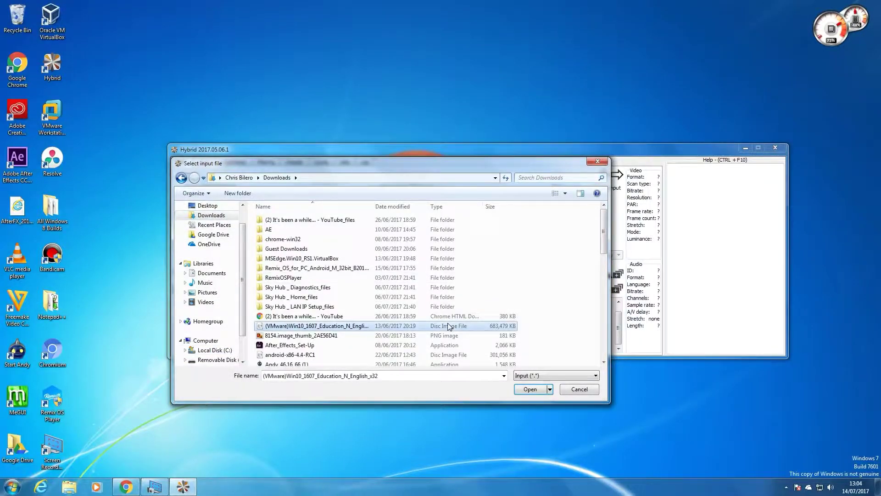
scroll(441, 324, "down", 5)
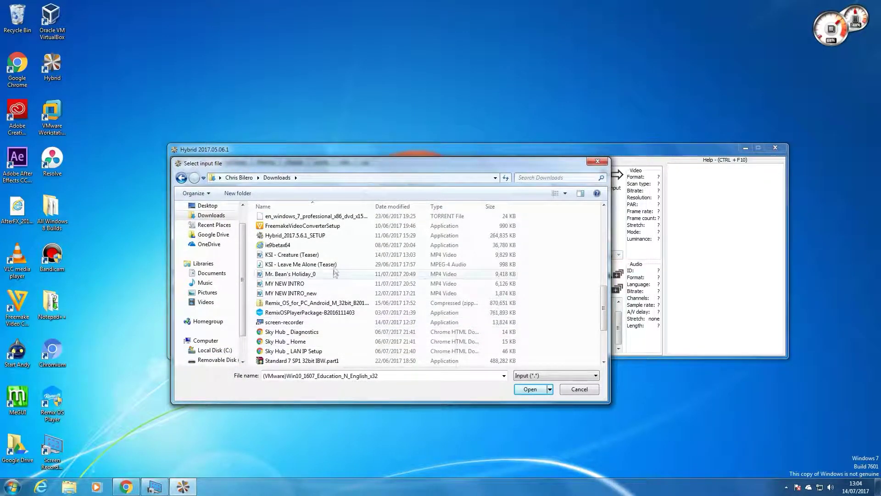
left_click(337, 254)
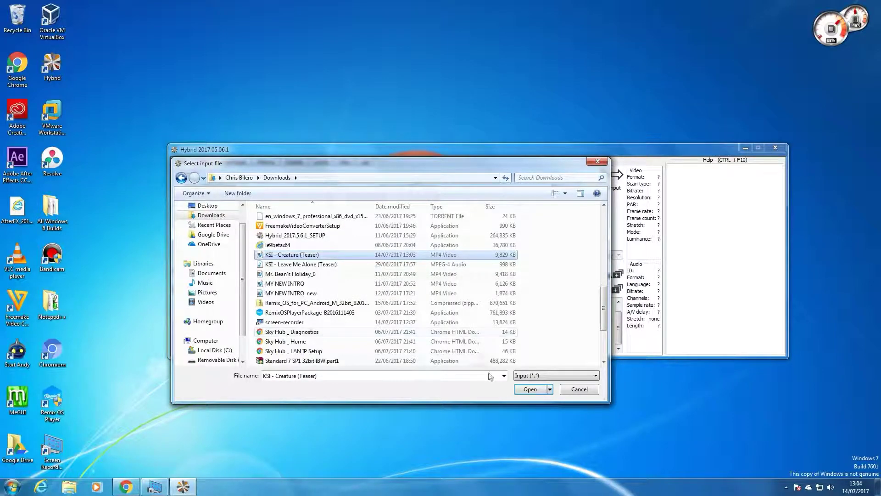
left_click(530, 389)
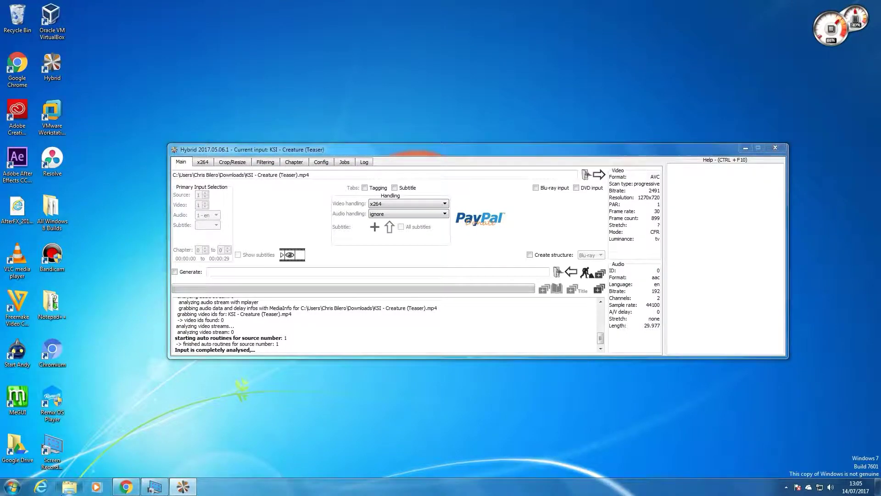
Browse removable disk F: Apps to the MeGUI 30fps to 60fps folder
left_click(69, 487)
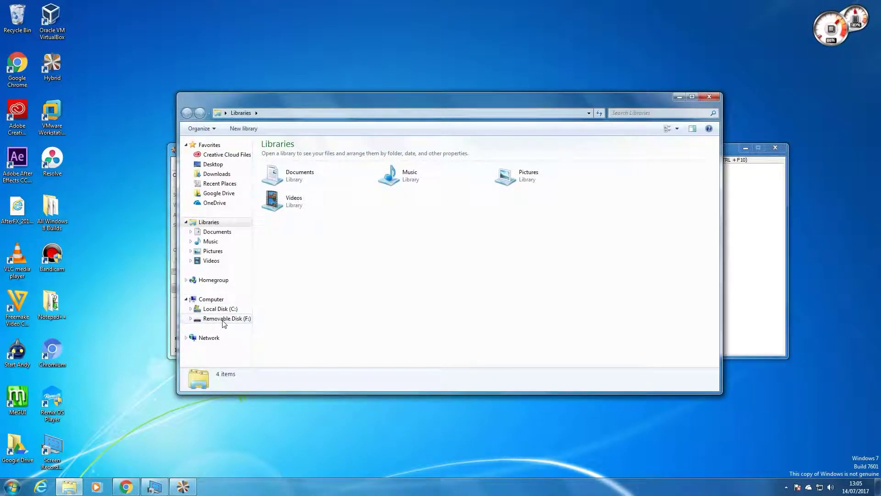
left_click(223, 319)
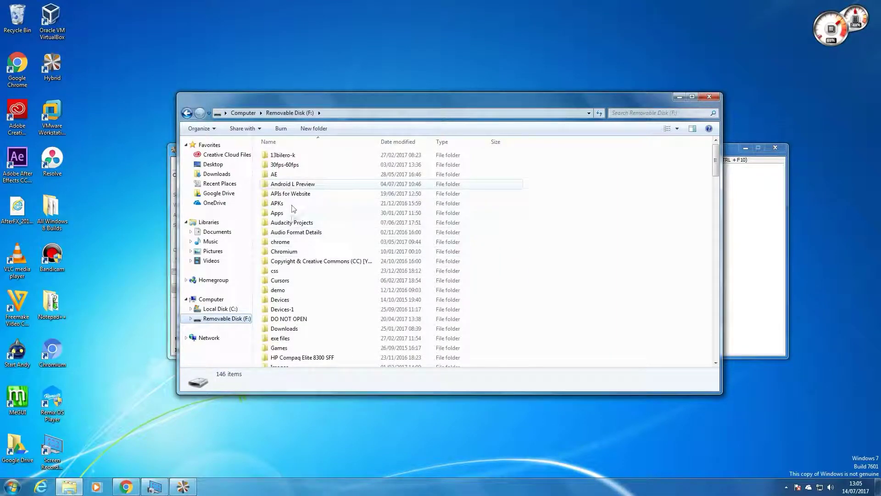
double_click(279, 213)
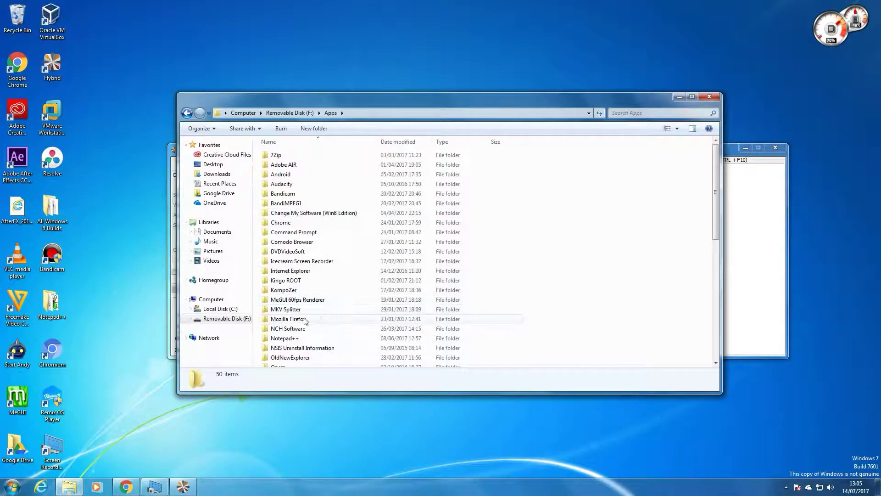
scroll(305, 321, "down", 5)
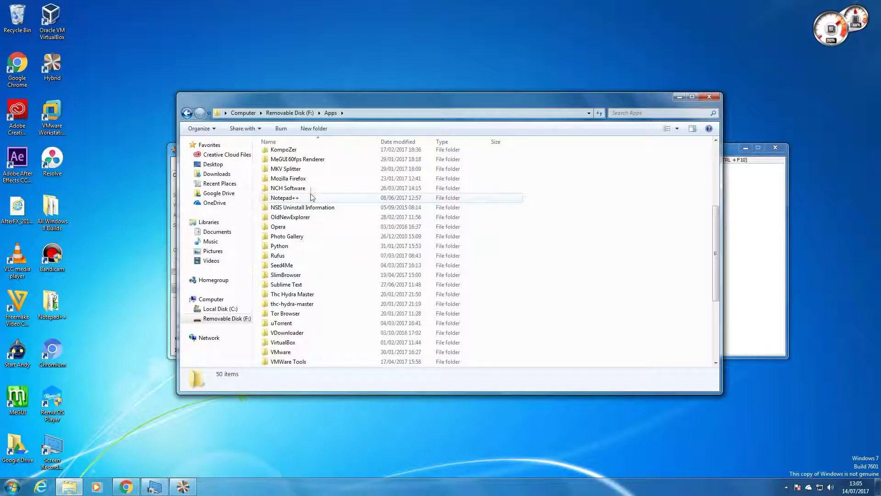
left_click(296, 169)
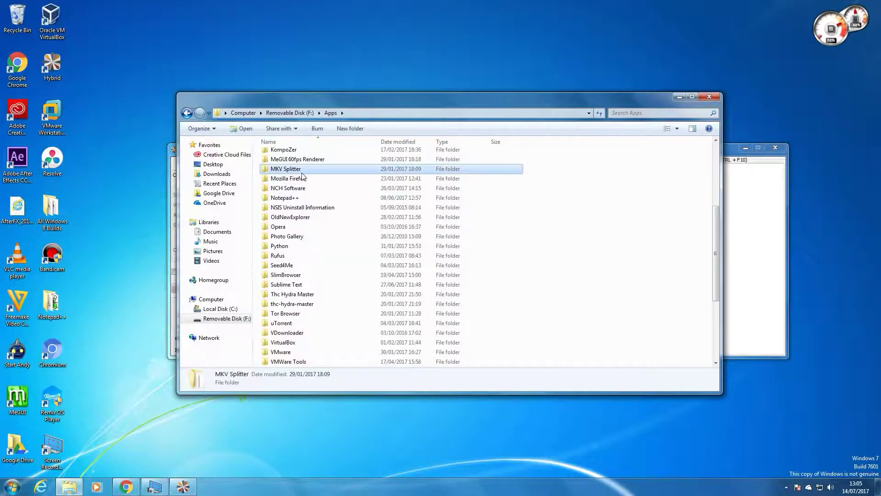
scroll(302, 175, "up", 5)
scroll(302, 227, "down", 5)
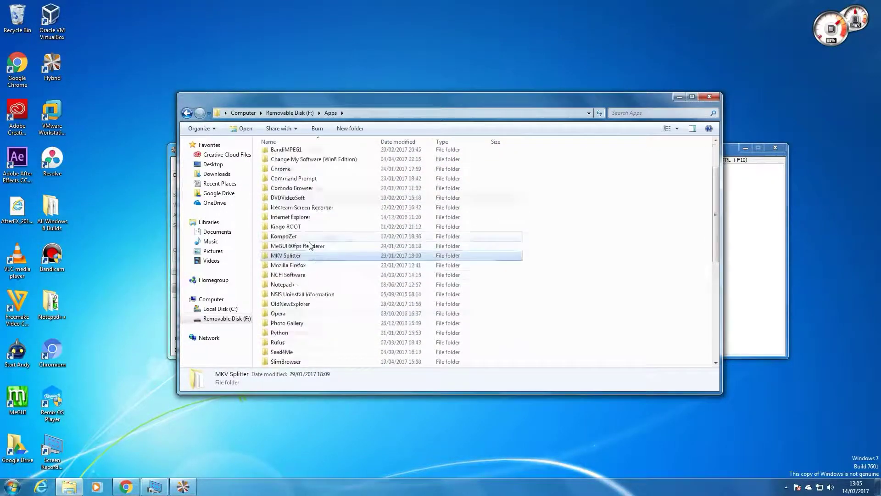
key("Up")
key("Return")
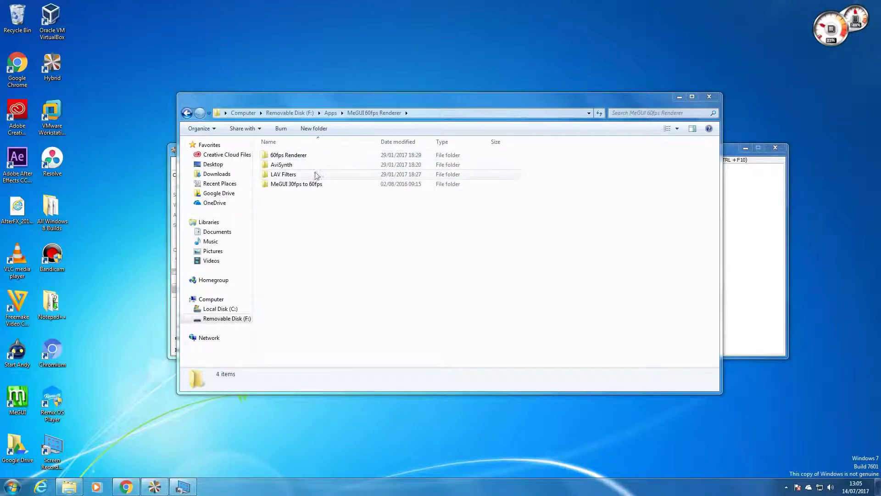
double_click(318, 184)
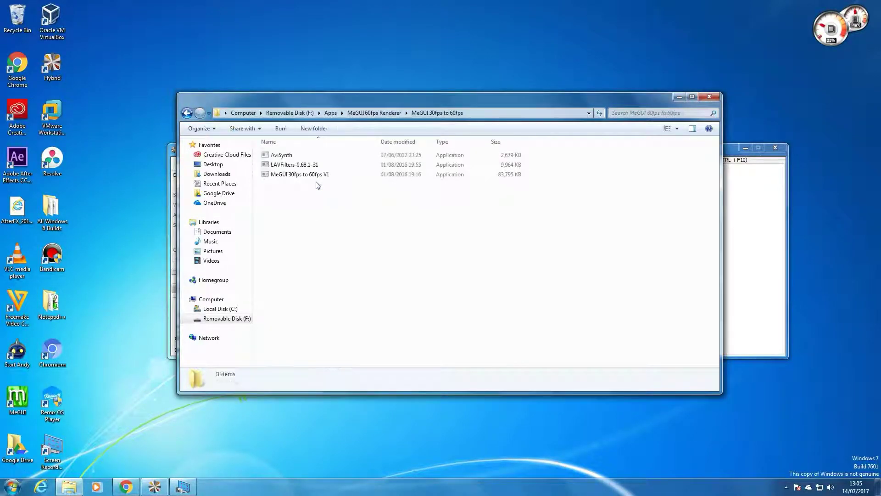
Select the AviSynth, LAVFilters and MeGUI installers, deselect them, and close Explorer
left_click(283, 156)
left_click(294, 165)
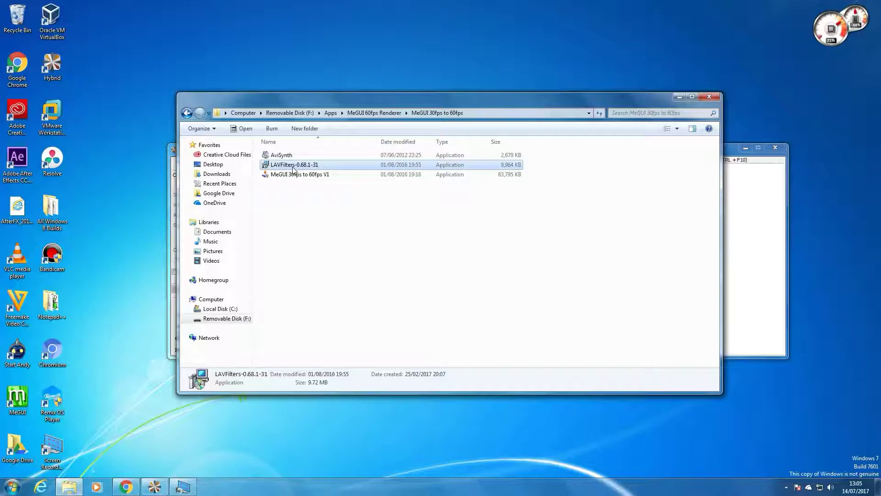
left_click(286, 176)
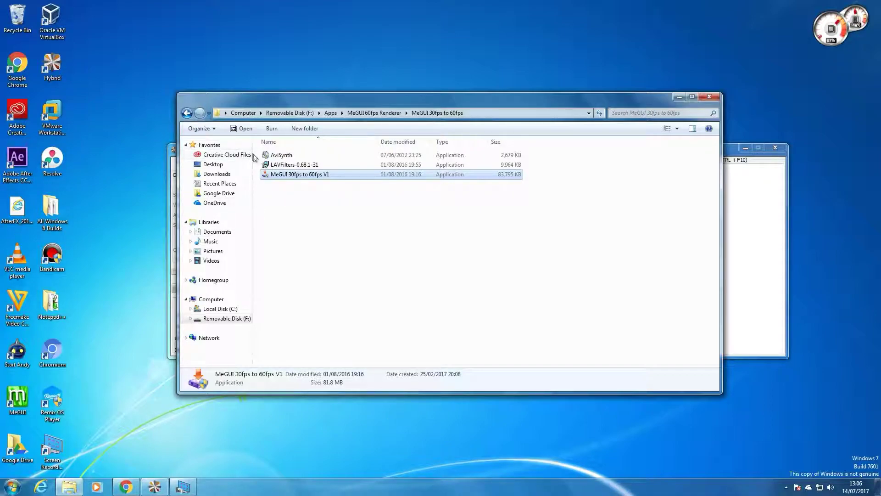
left_click_drag(258, 153, 275, 168)
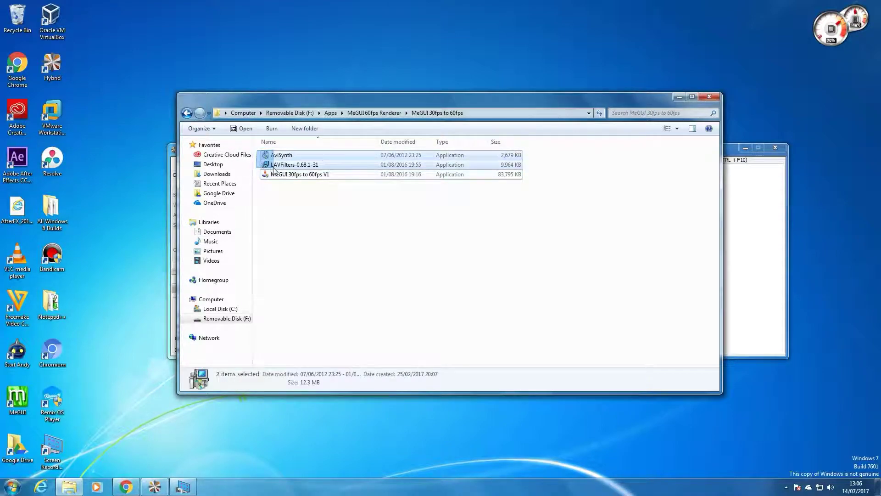
left_click(285, 238)
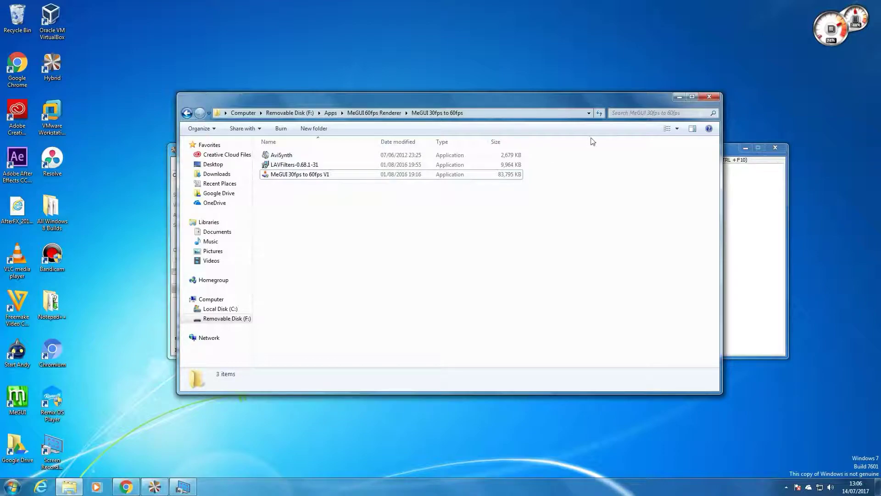
left_click(708, 99)
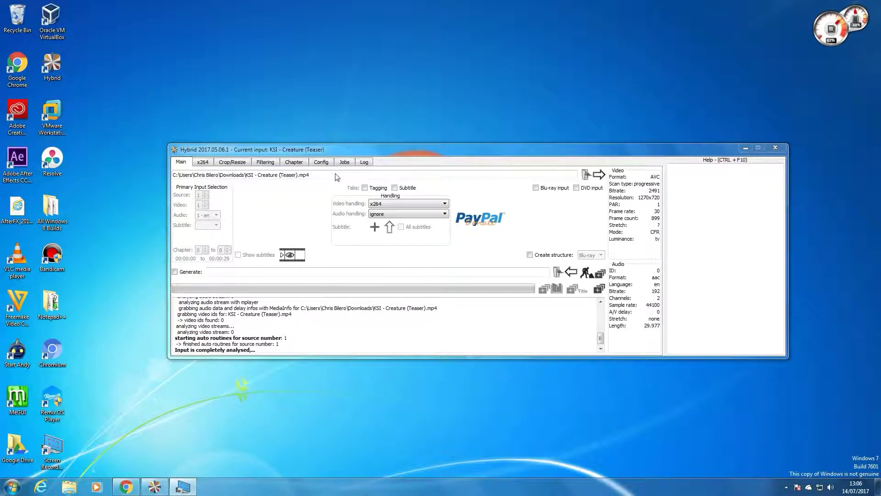
Change the x264 AVC Profile/Level from 4.1 to 4.2
left_click(265, 163)
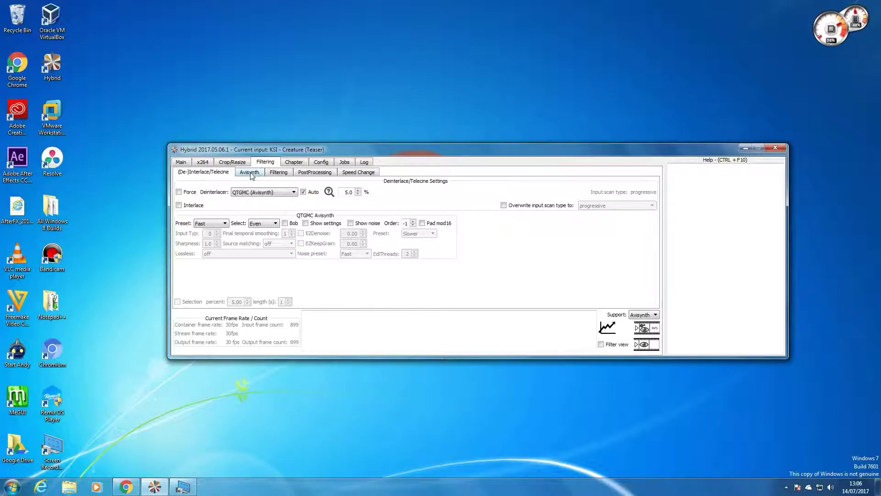
left_click(204, 162)
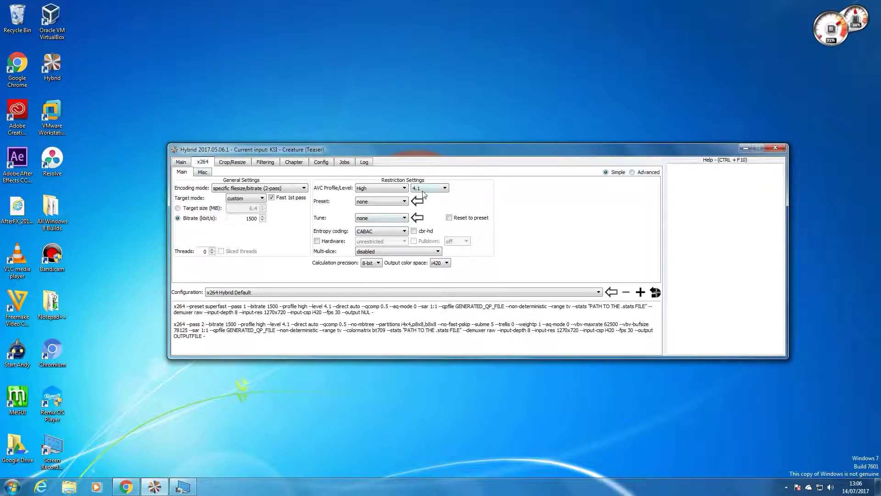
mouse_move(428, 188)
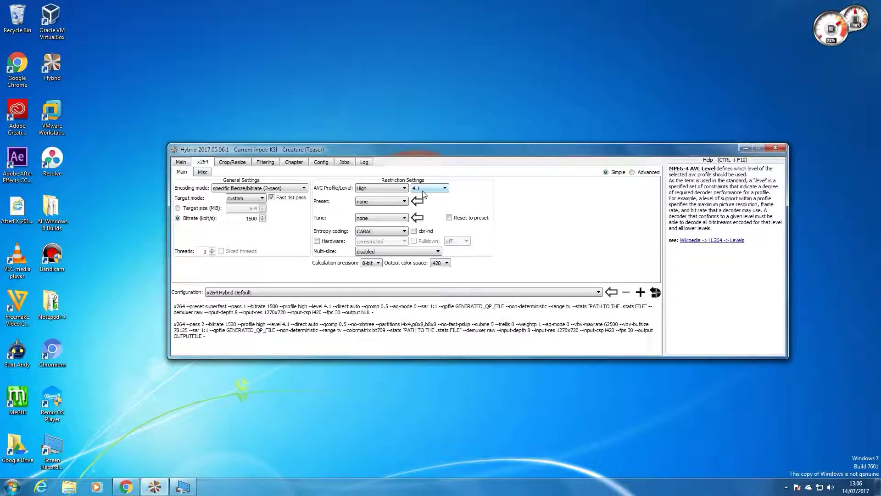
left_click(423, 190)
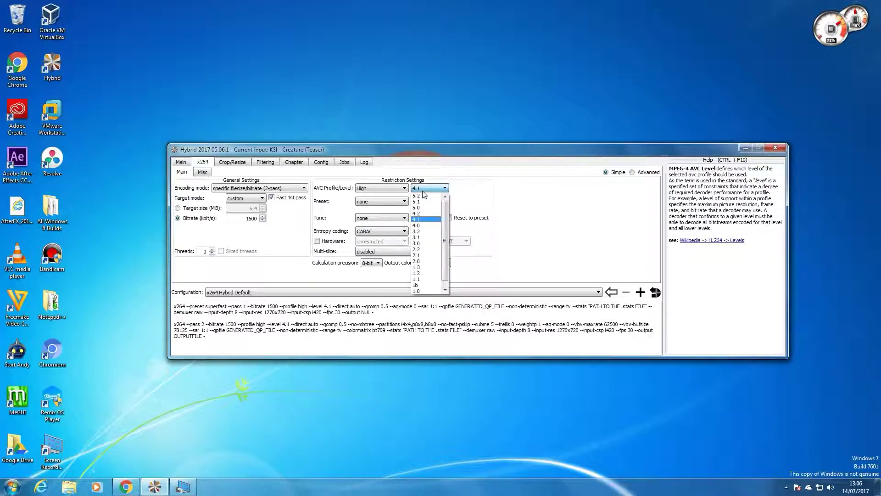
left_click(416, 213)
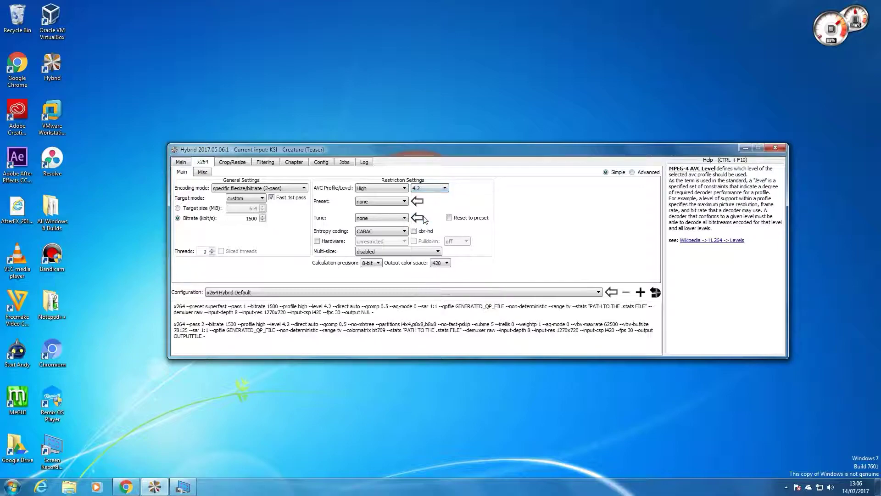
Enable FPS adjust with InterFrame under Filtering > Avisynth > Frame
left_click(267, 162)
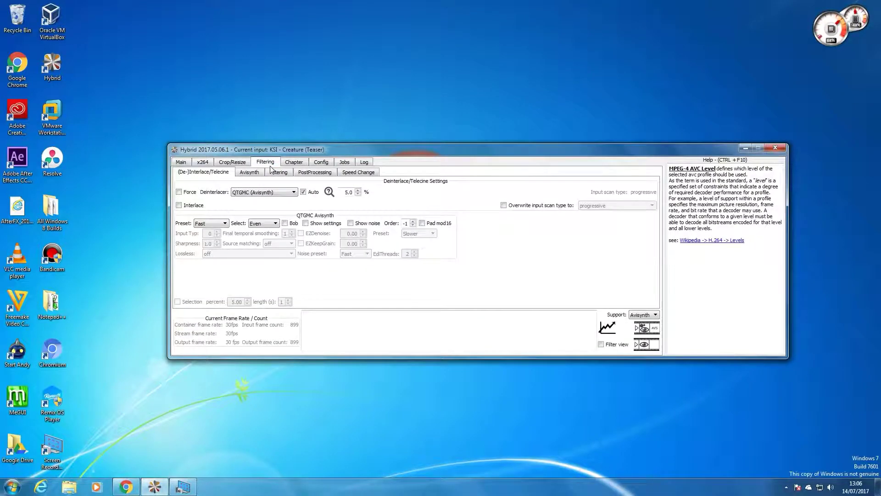
left_click(250, 172)
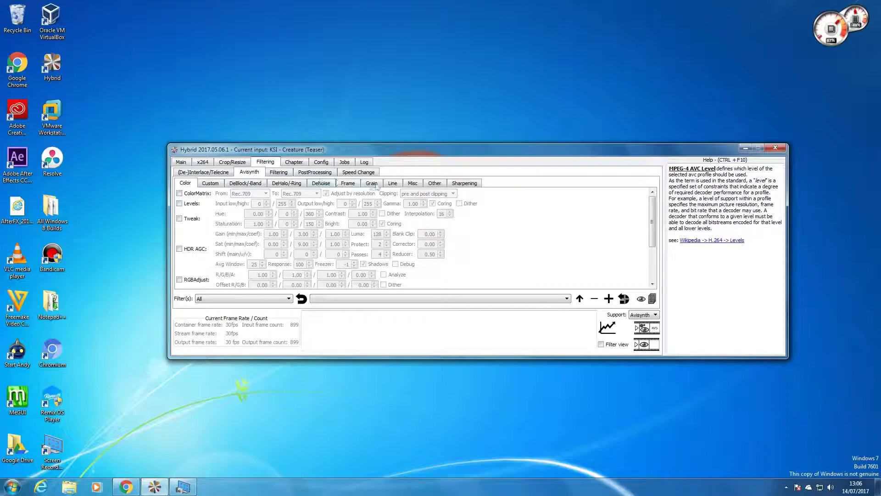
left_click(348, 184)
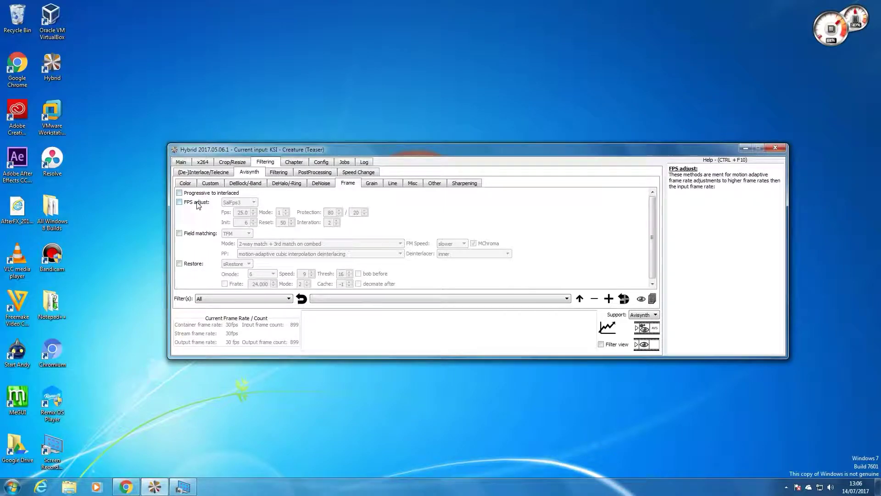
left_click(199, 205)
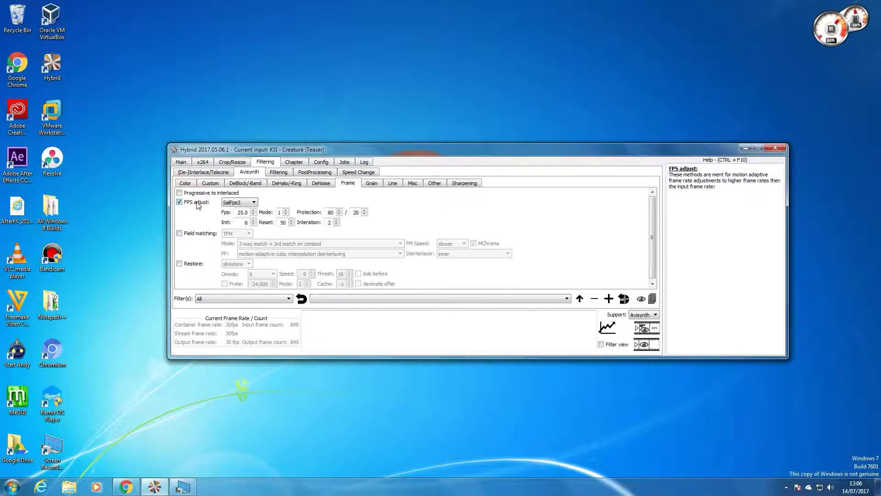
left_click(238, 203)
left_click(238, 216)
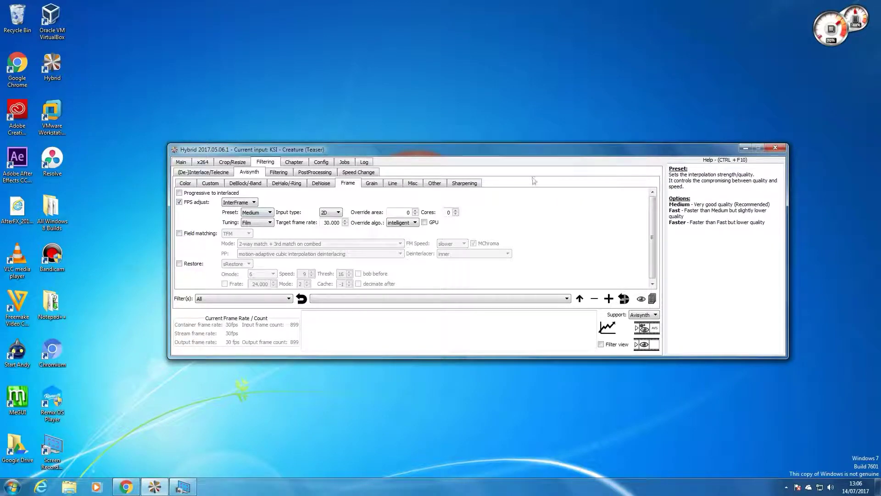
Set InterFrame tuning to Smooth, algorithm to smooth, target 60 fps, then return to Main
left_click(256, 223)
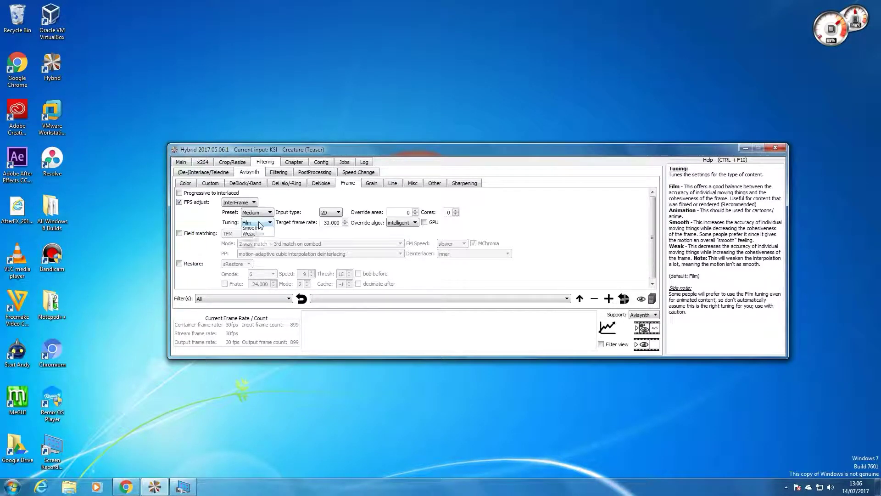
left_click(256, 238)
left_click(402, 223)
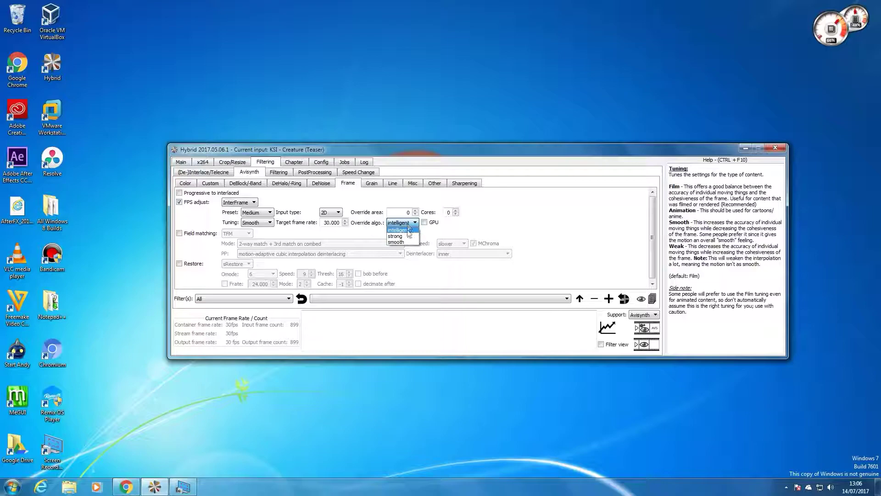
left_click(400, 244)
left_click(332, 222)
type("60.000")
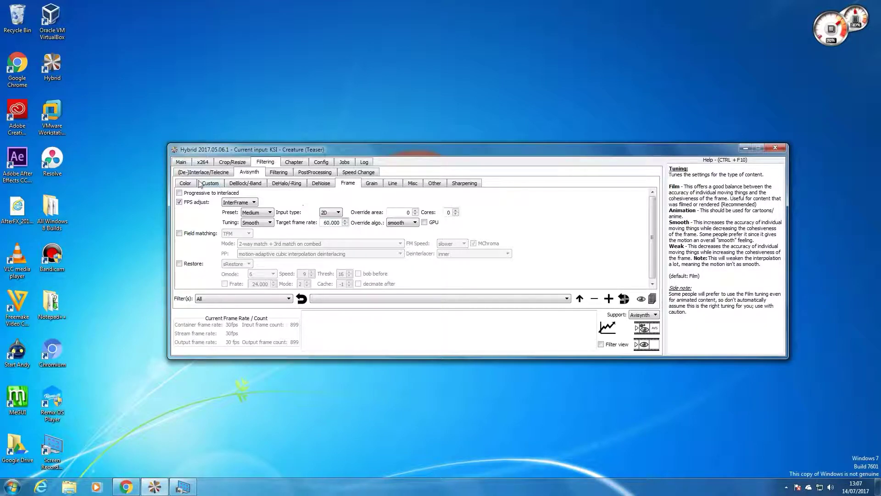
left_click(183, 162)
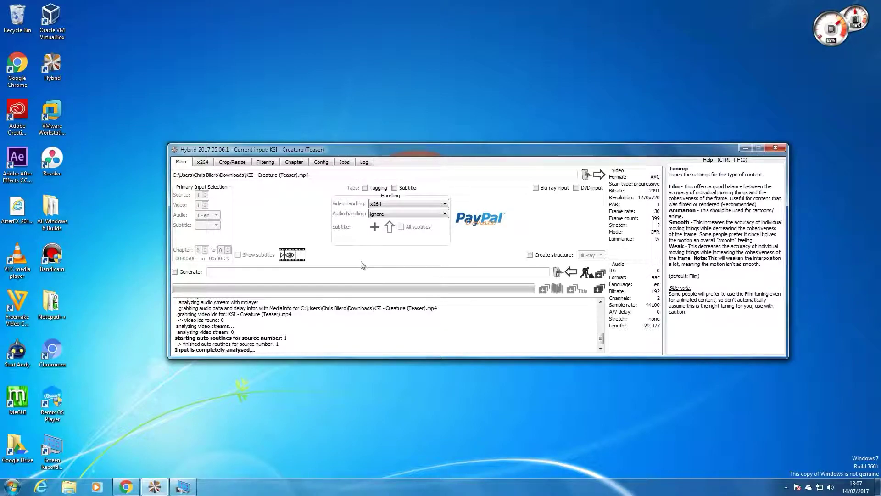
Save the output as demo-1.mp4 in the Downloads folder
left_click(571, 272)
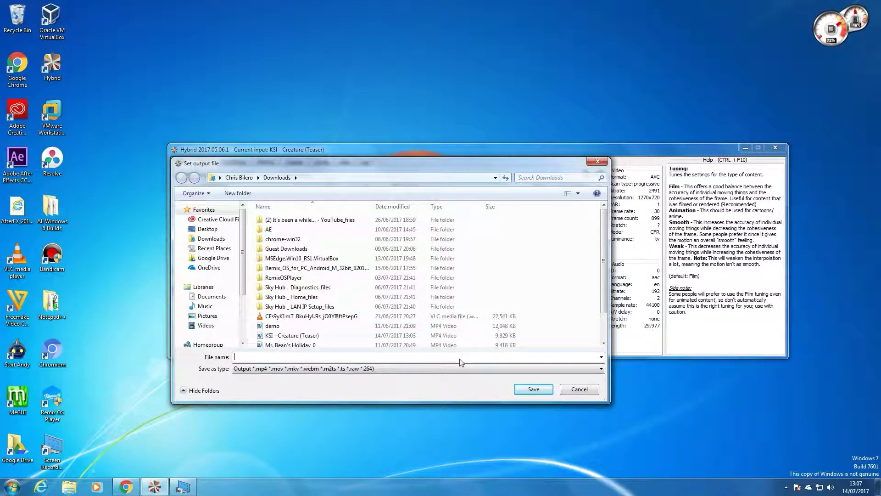
type("dem")
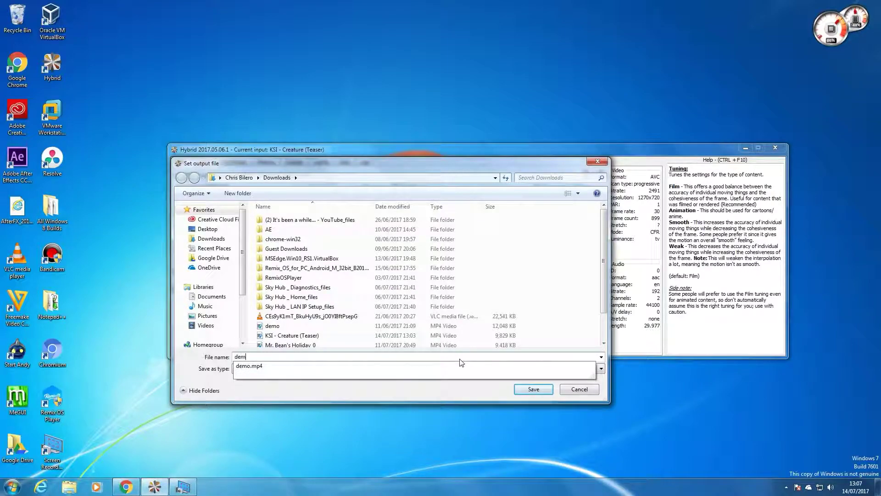
type("o-1.")
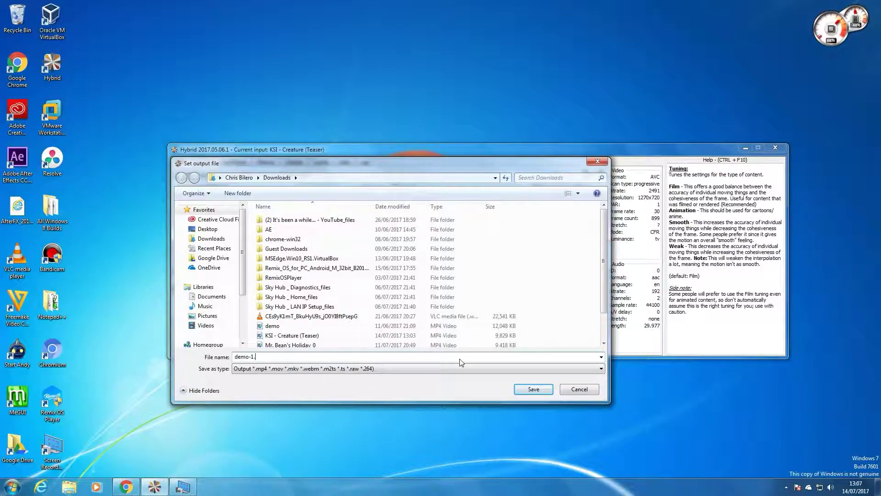
type("mp4")
left_click(533, 388)
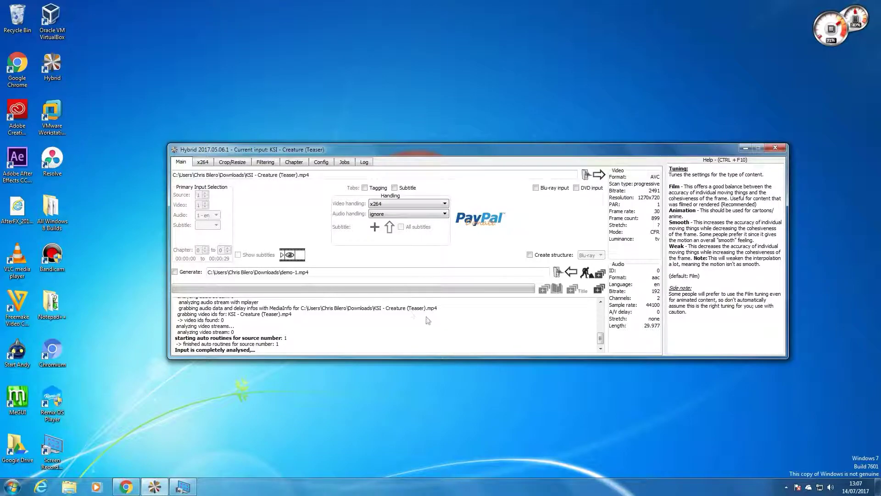
Queue and start the demo-1.mp4 encode, then select the log's job-finished message
left_click(598, 291)
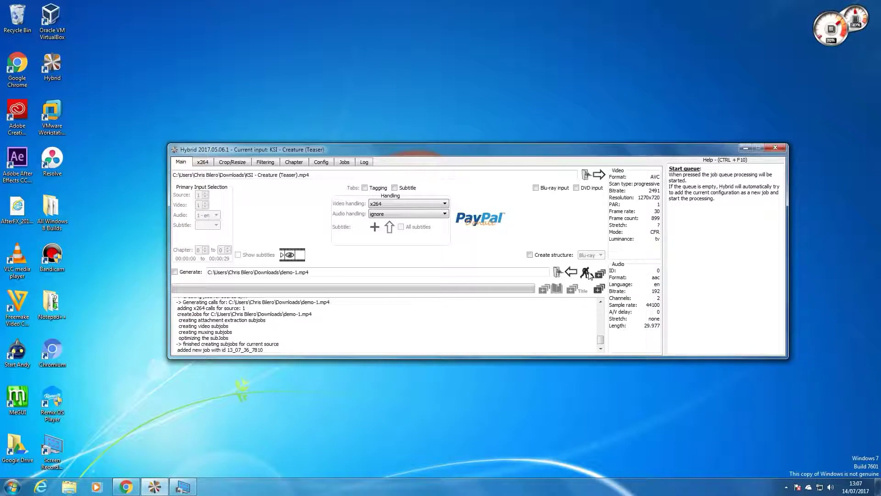
left_click(587, 272)
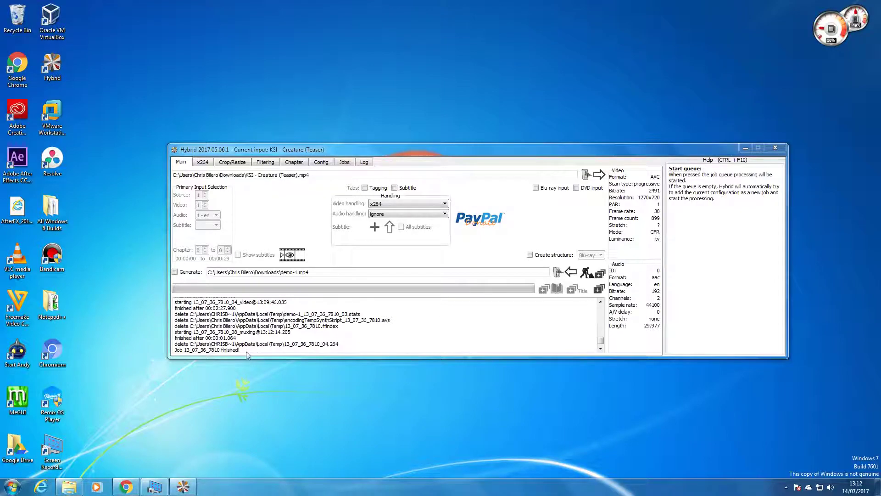
left_click_drag(240, 350, 161, 406)
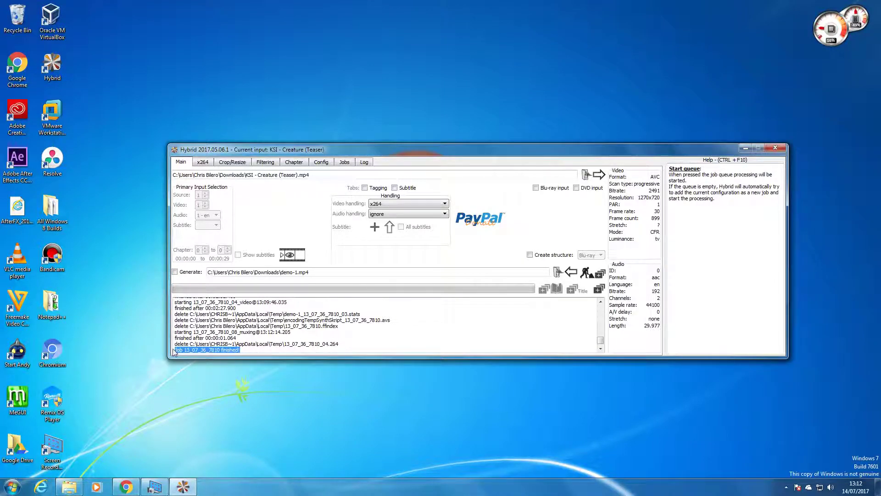
Bring up the Videos library in Explorer, switching briefly back to Hybrid
left_click(69, 488)
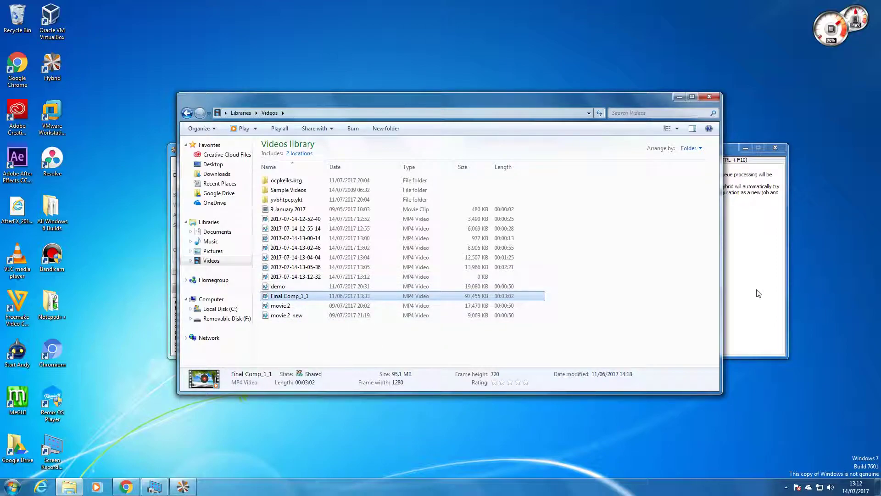
left_click(742, 300)
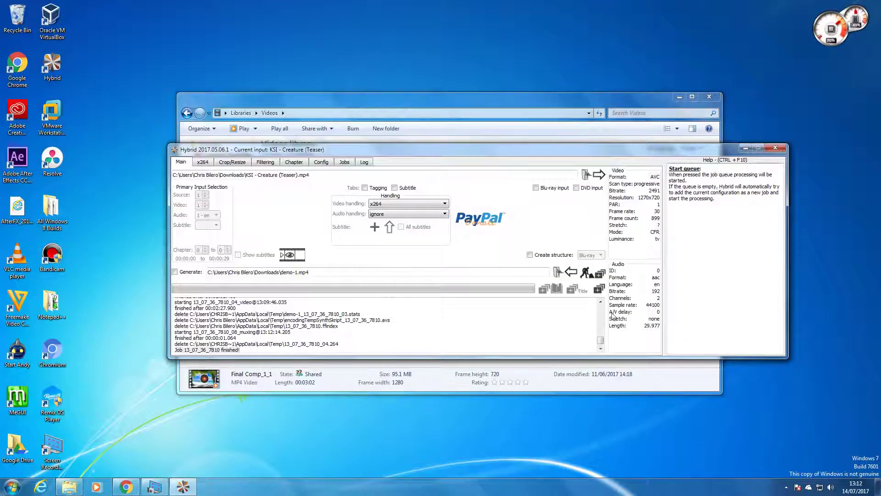
left_click(322, 110)
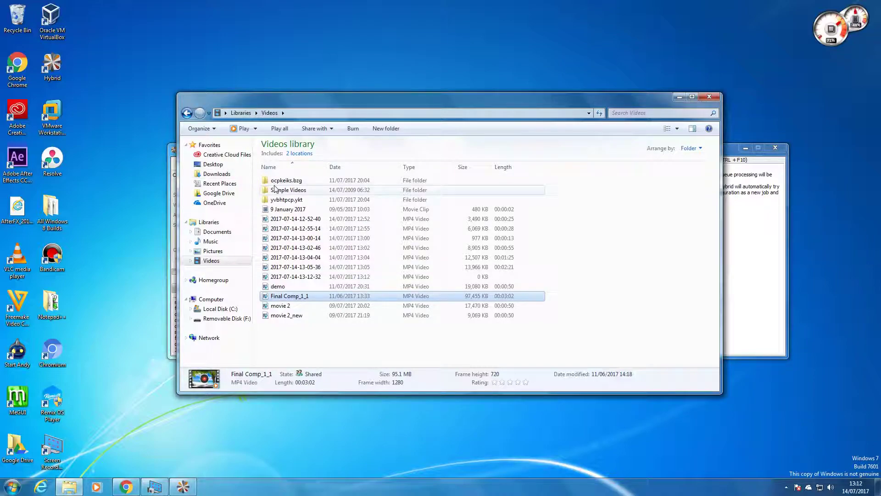